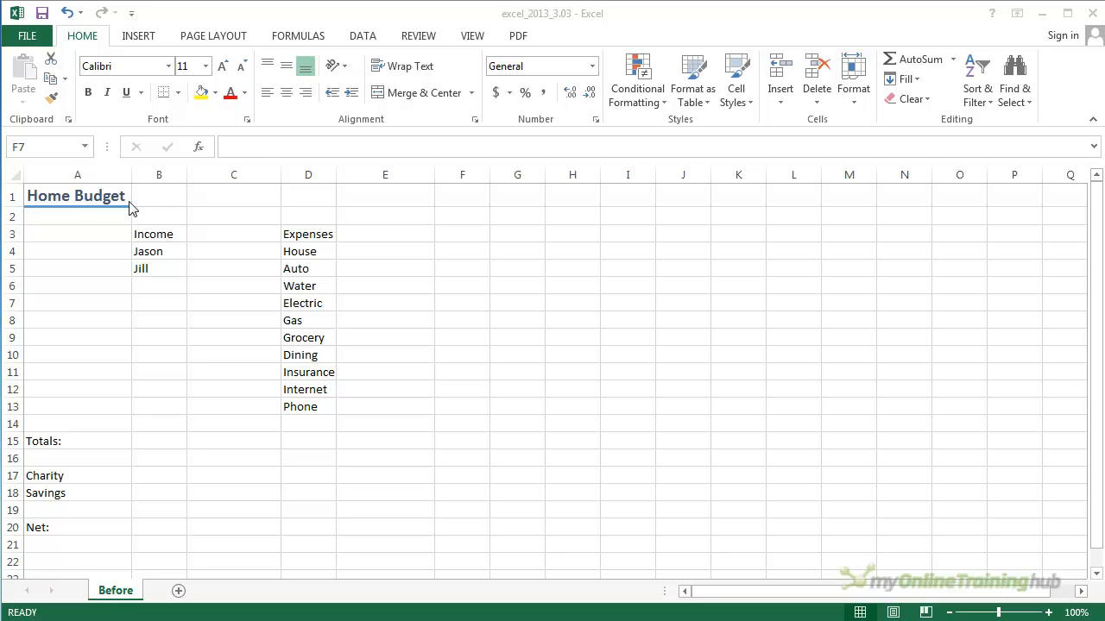
left_click(84, 198)
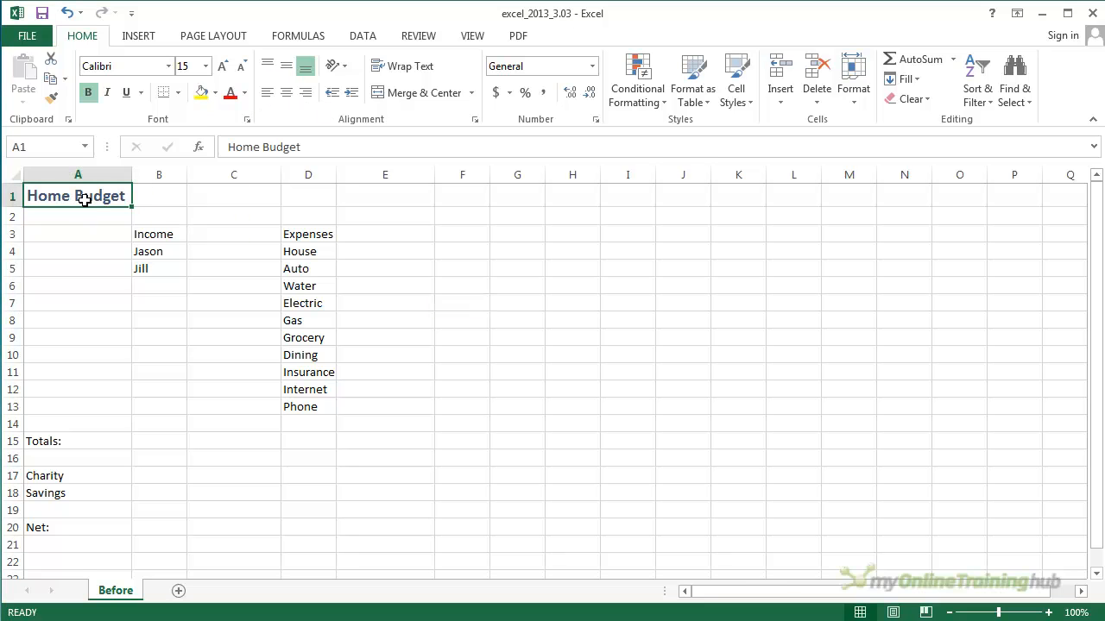
left_click(97, 252)
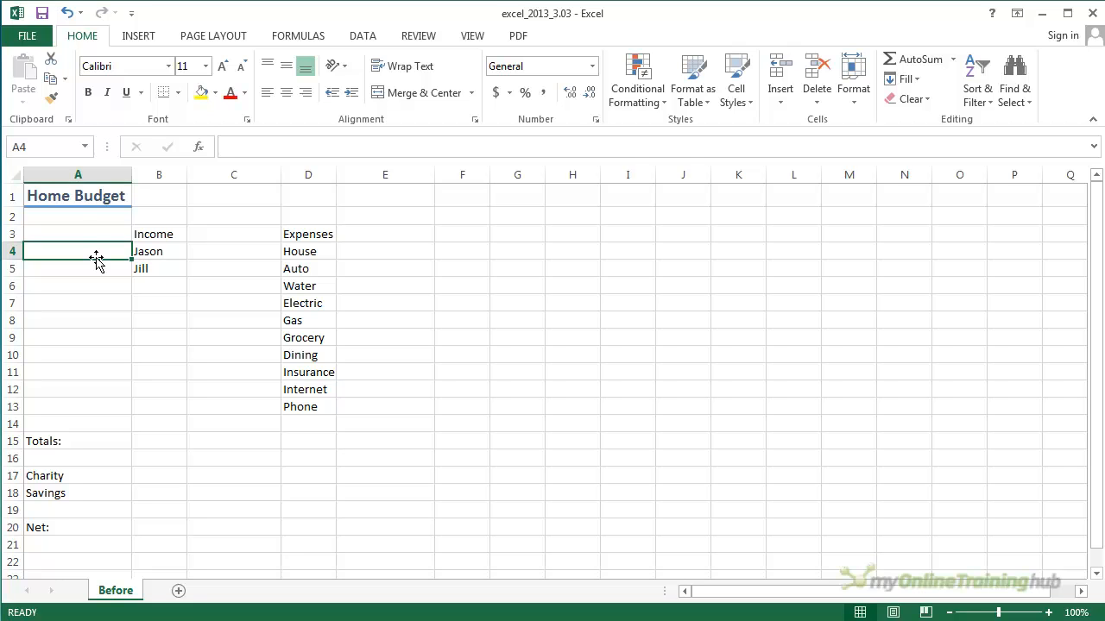
left_click(67, 198)
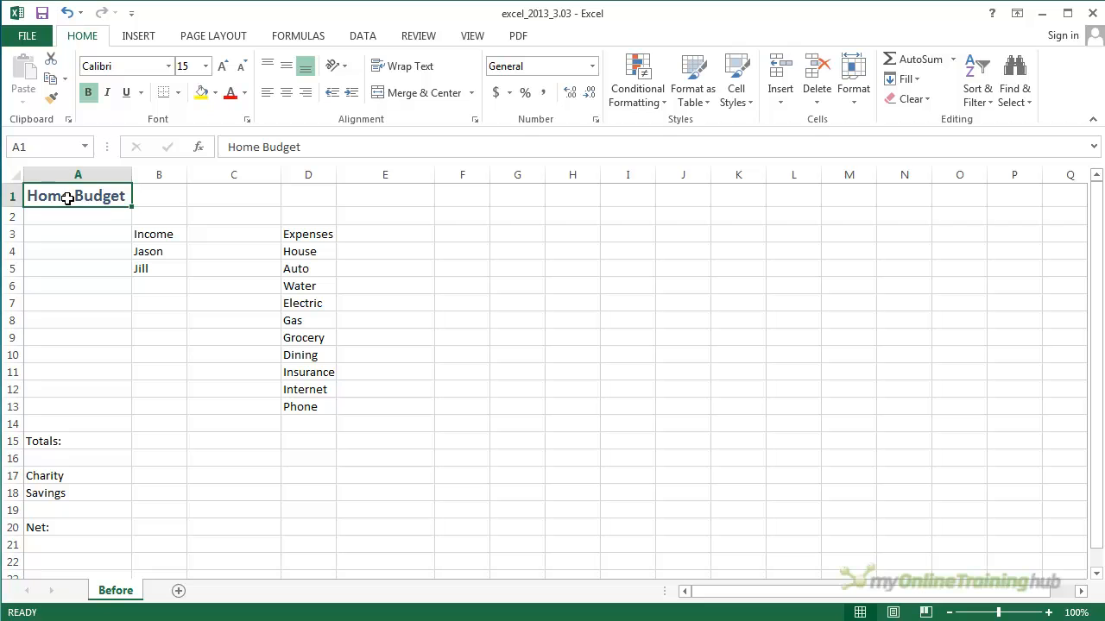
left_click(75, 229)
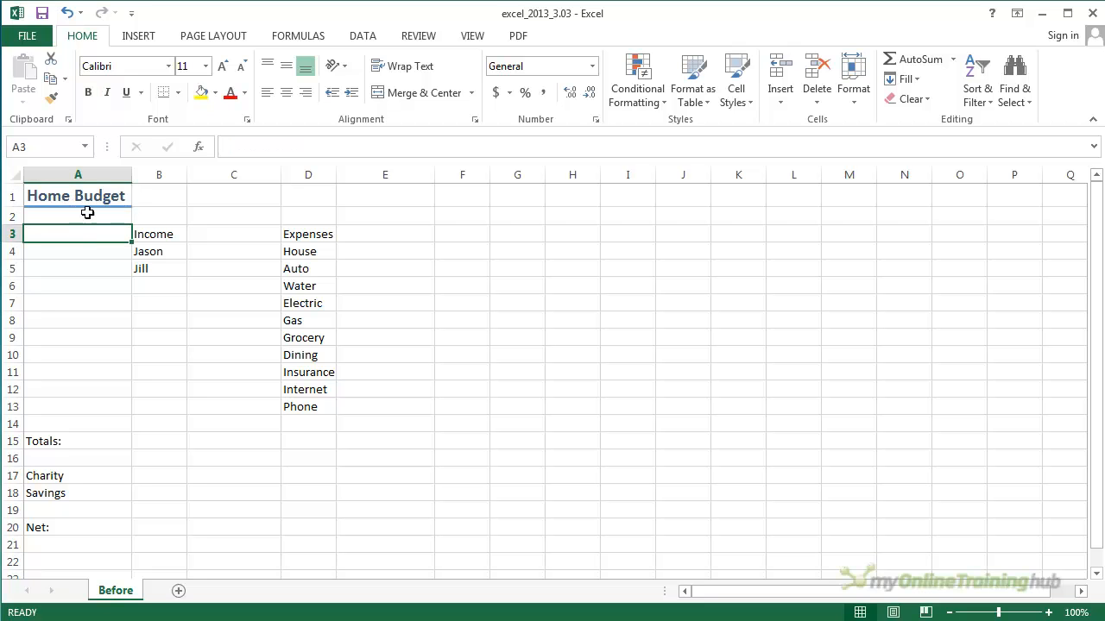
left_click(38, 198)
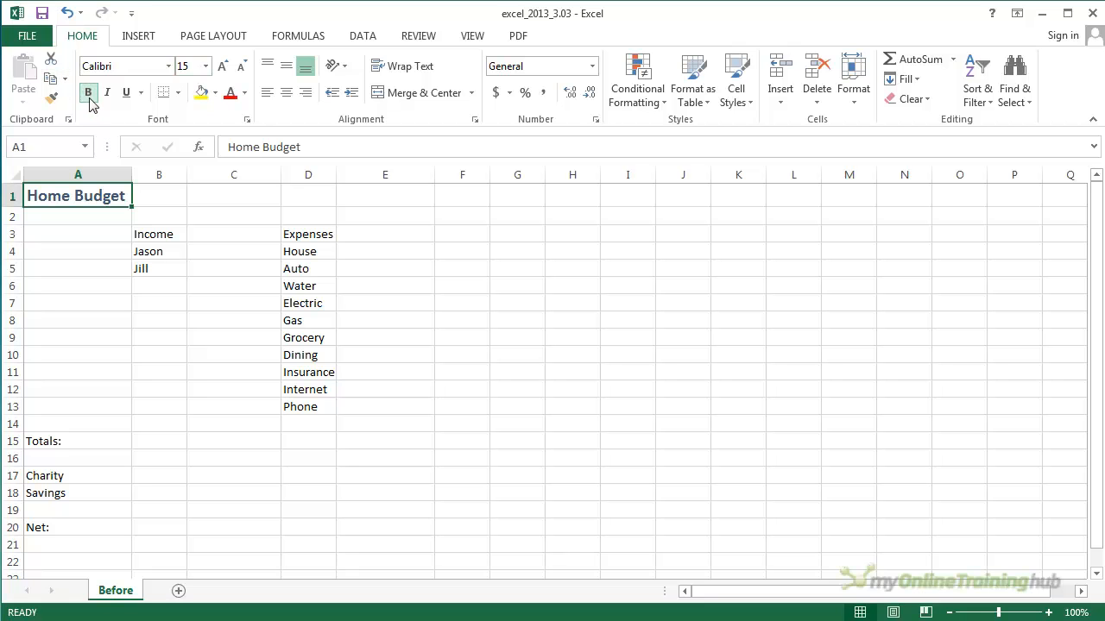
left_click(89, 239)
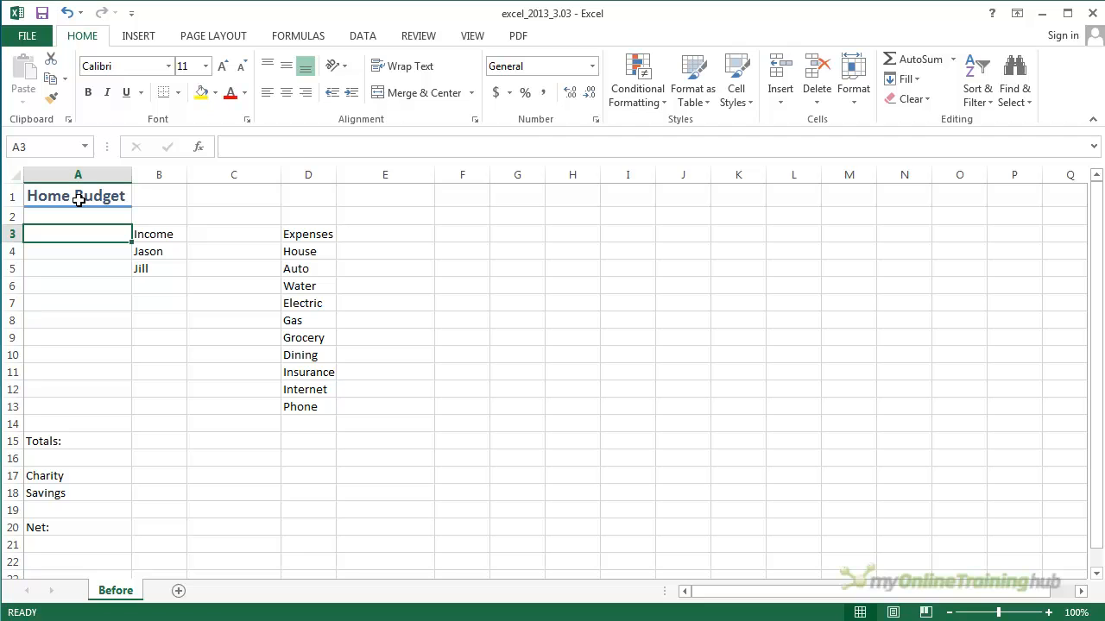
Copy the formatting of the Home Budget title in A1 onto the Totals: label in A15 with Format Painter
left_click(78, 200)
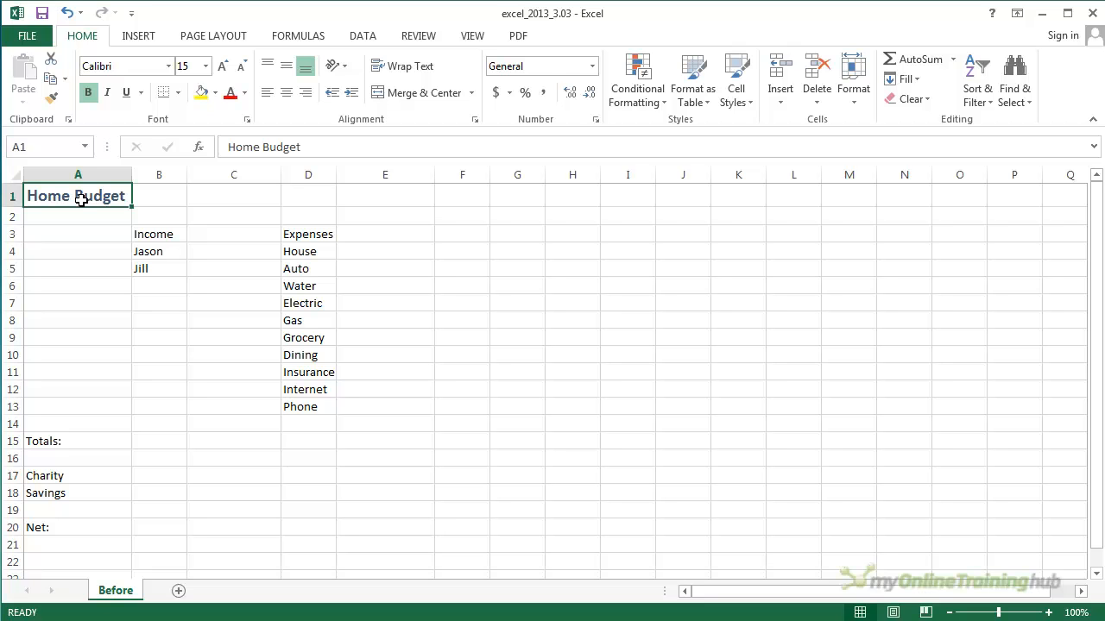
left_click(51, 100)
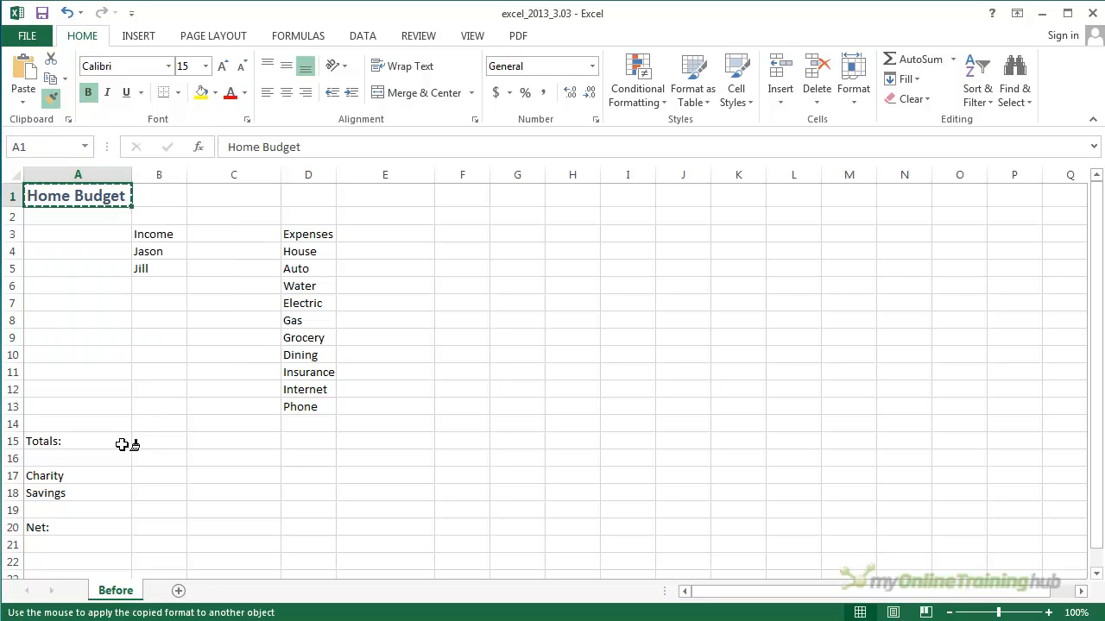
left_click(65, 442)
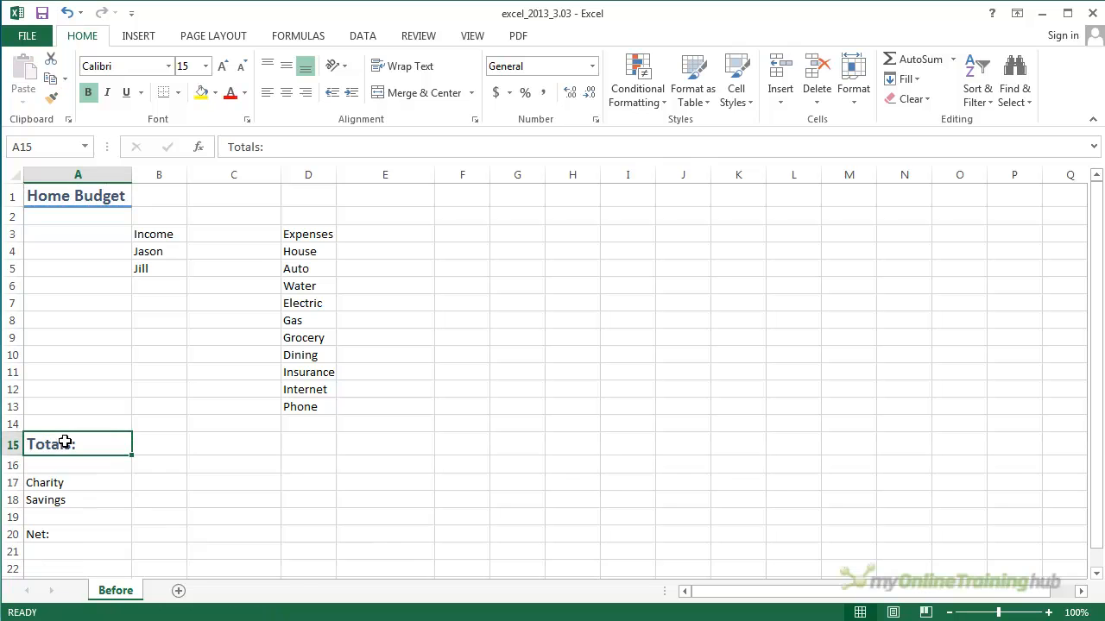
left_click(215, 459)
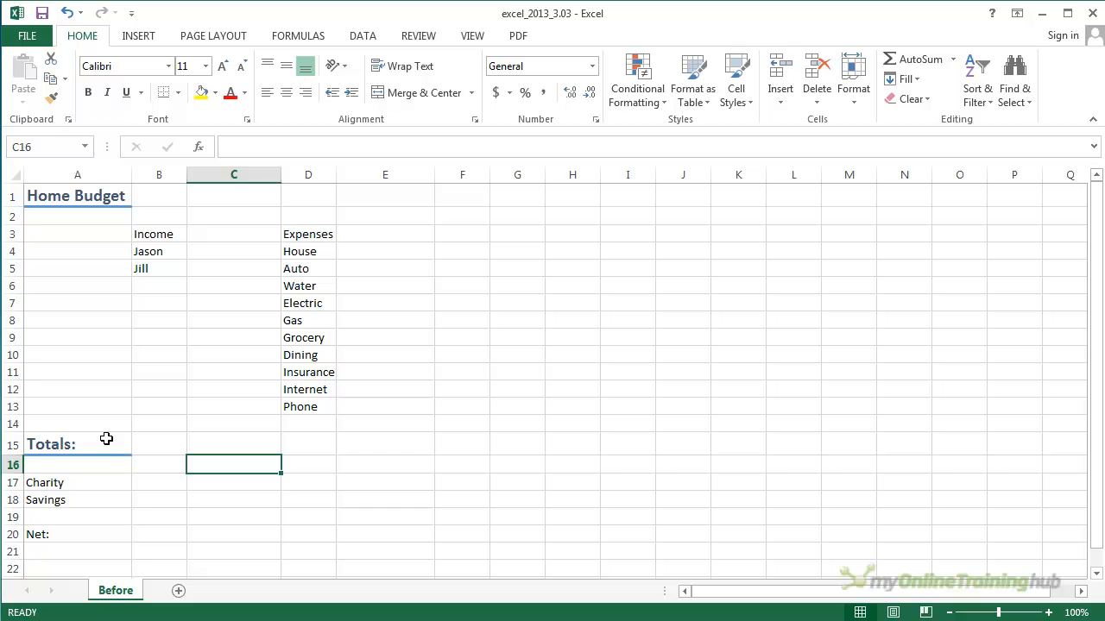
left_click(80, 201)
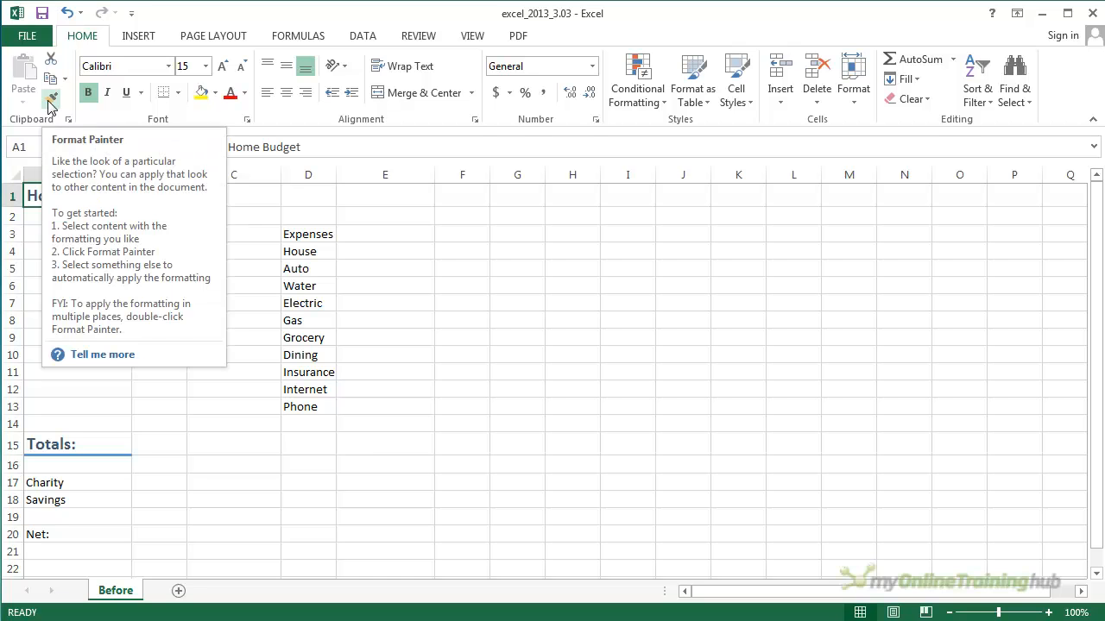
left_click(299, 469)
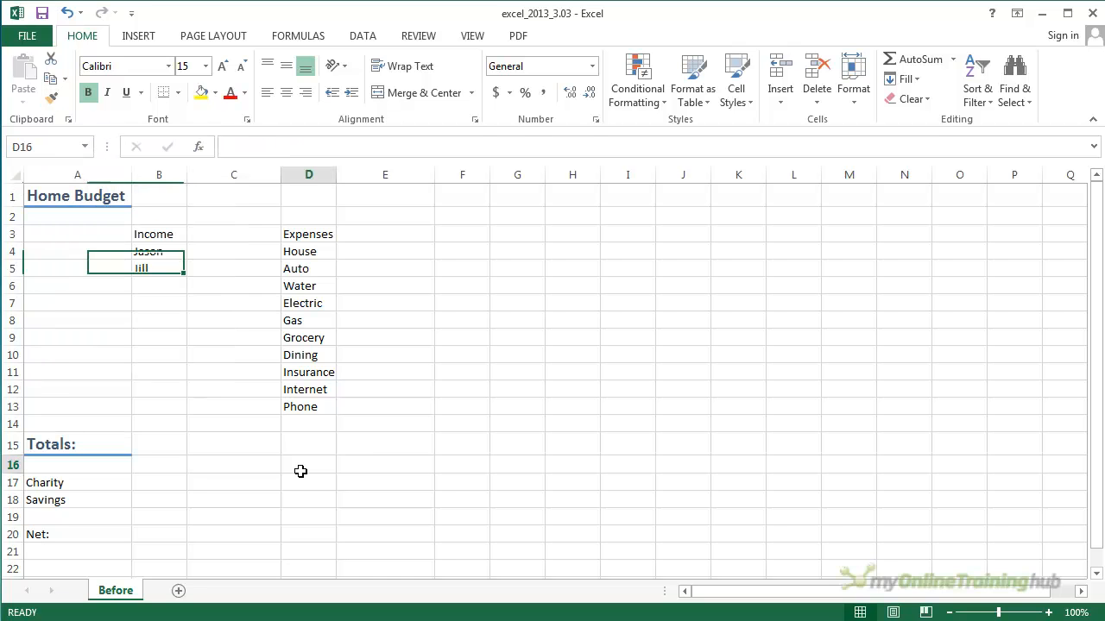
left_click(81, 482)
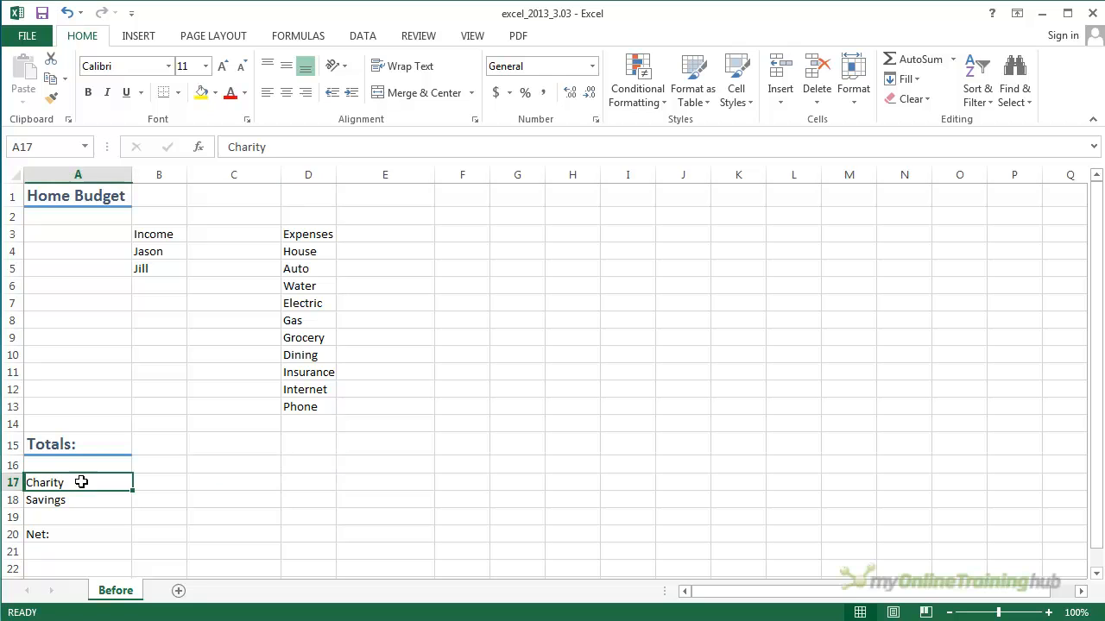
left_click(78, 498)
left_click(69, 527)
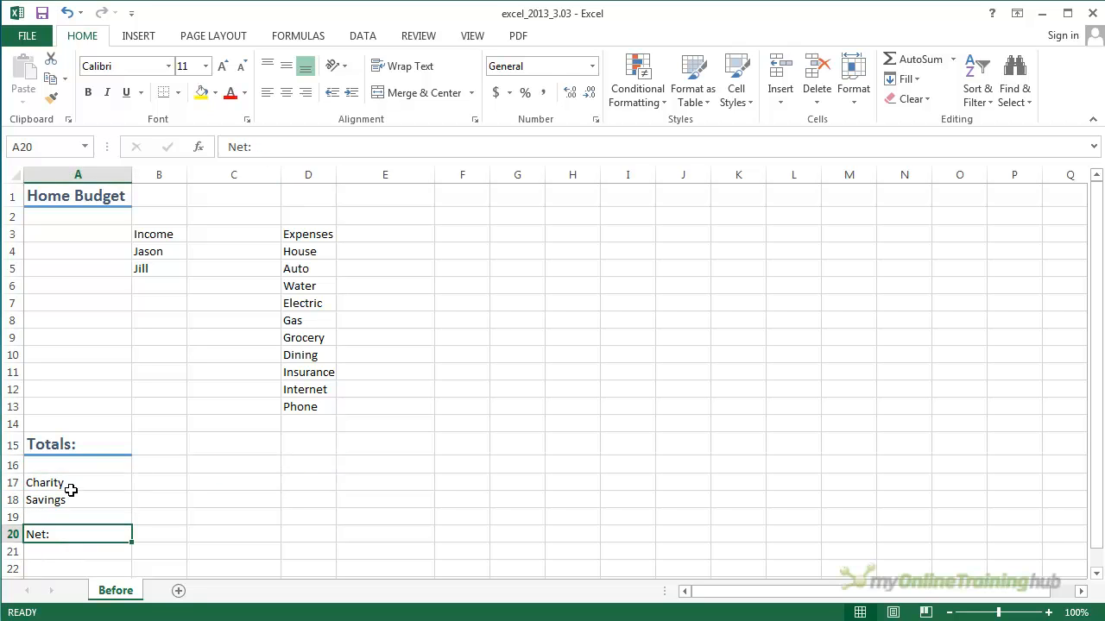
left_click(72, 485)
left_click(78, 447)
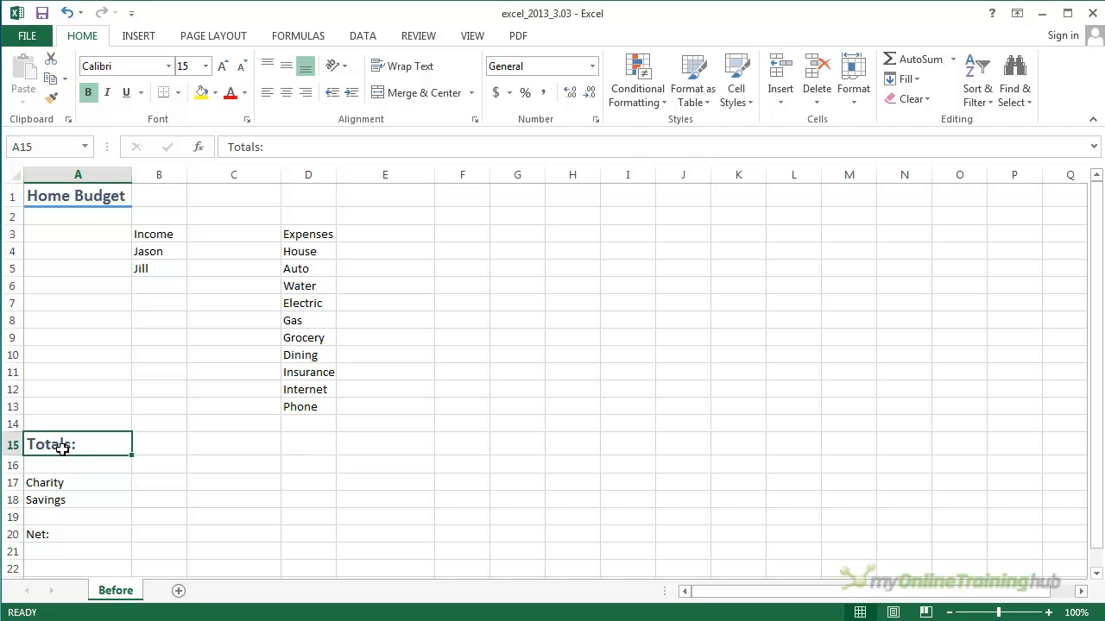
Copy the Home Budget title's formatting onto the Income (B3), Expenses (D3) and Net: (A20) labels in one Format Painter run
left_click(78, 197)
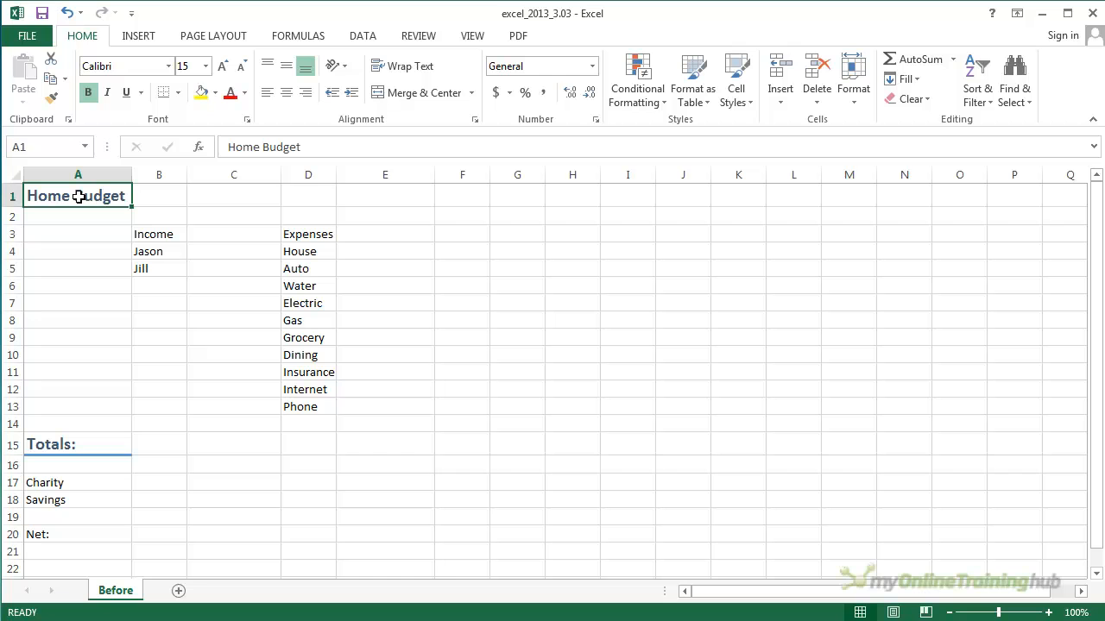
left_click(54, 99)
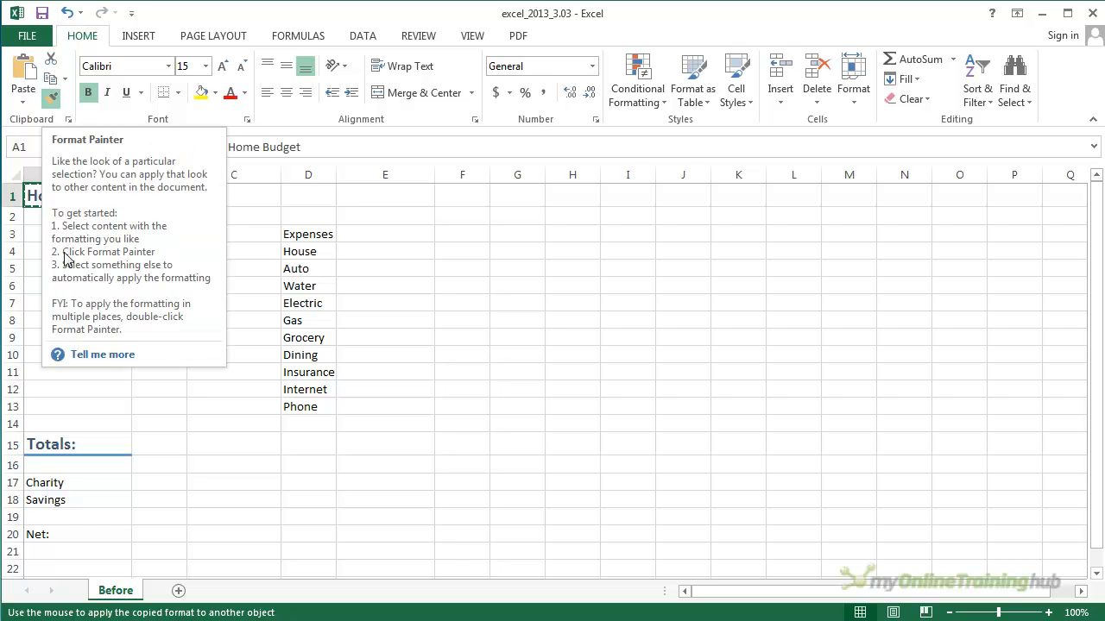
left_click(164, 234)
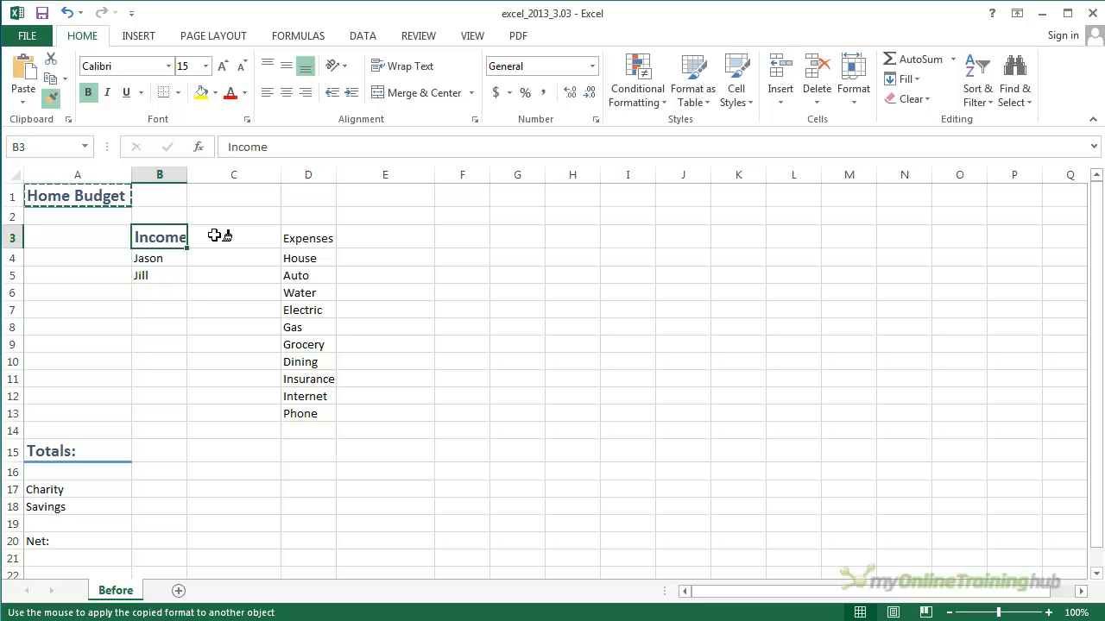
left_click(313, 239)
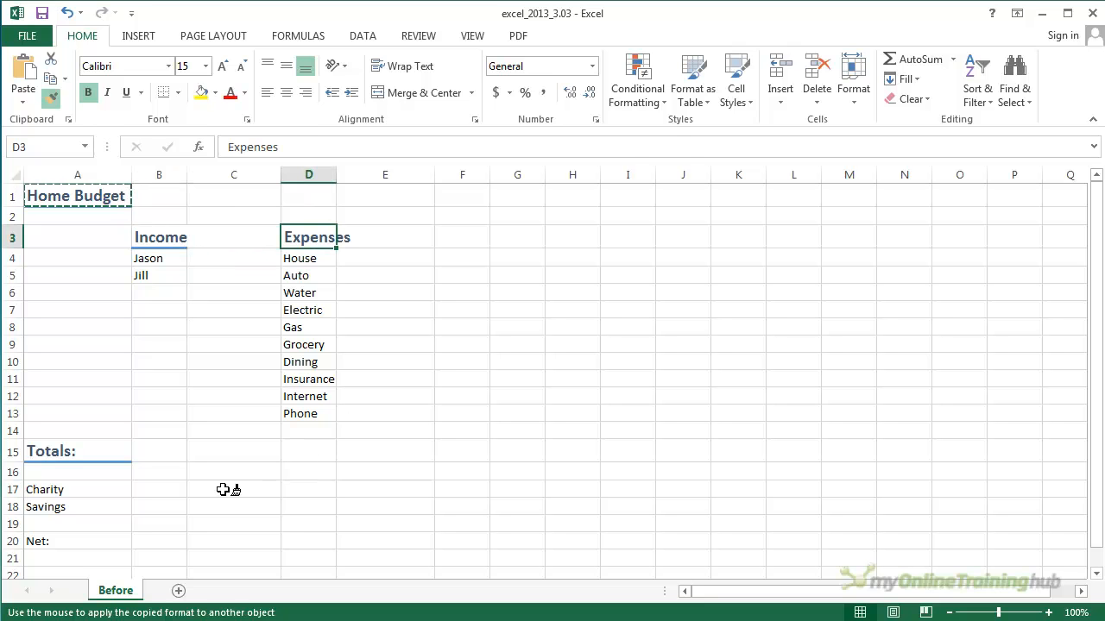
left_click(41, 542)
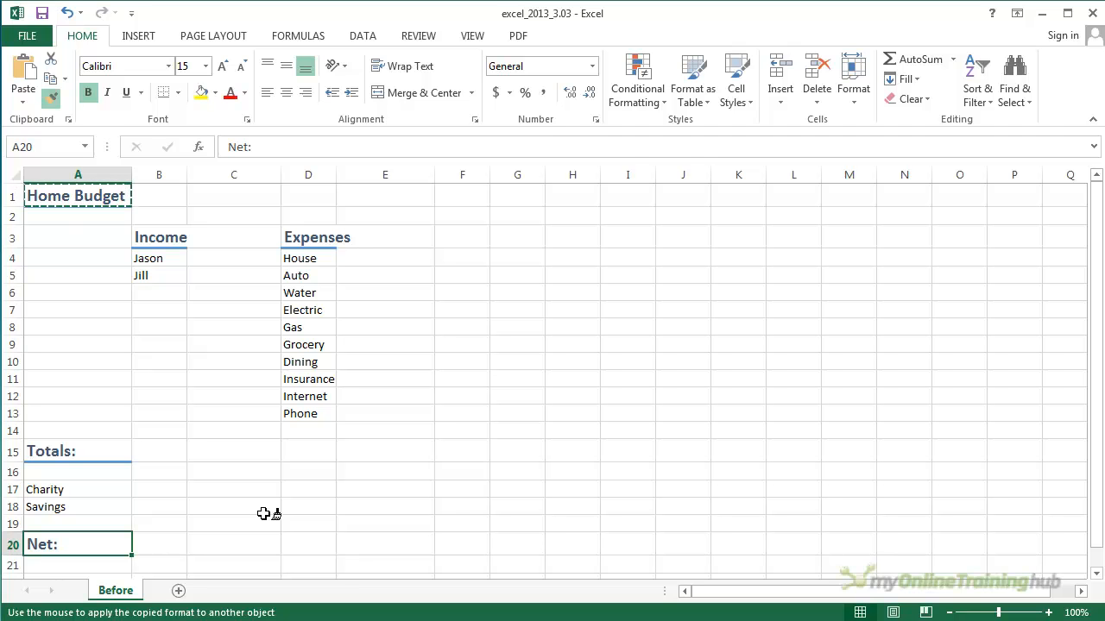
key("Escape")
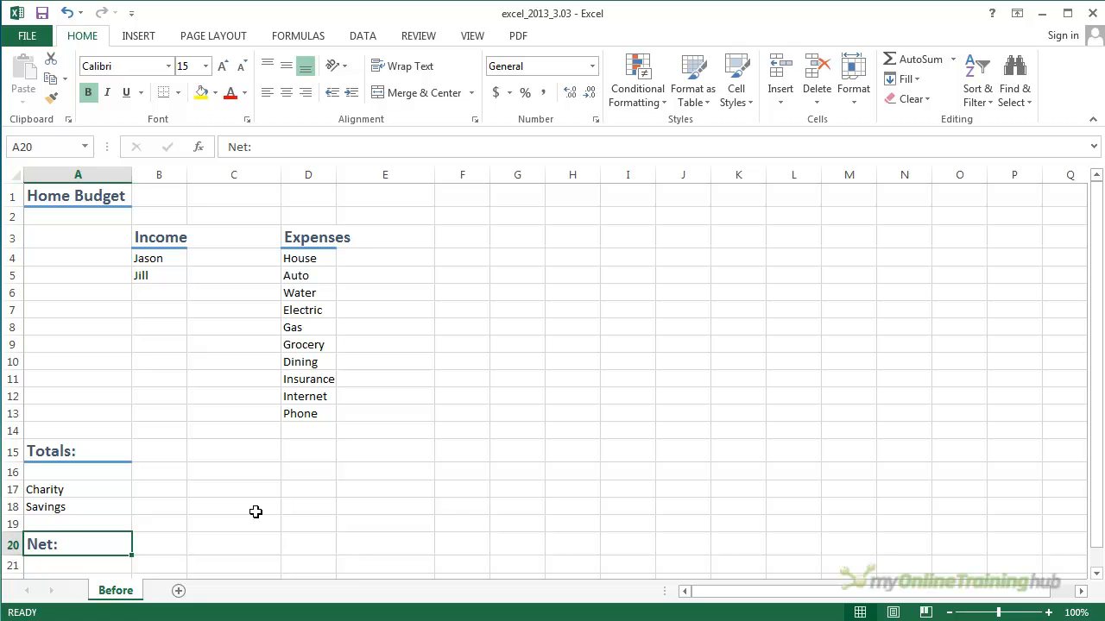
left_click(256, 511)
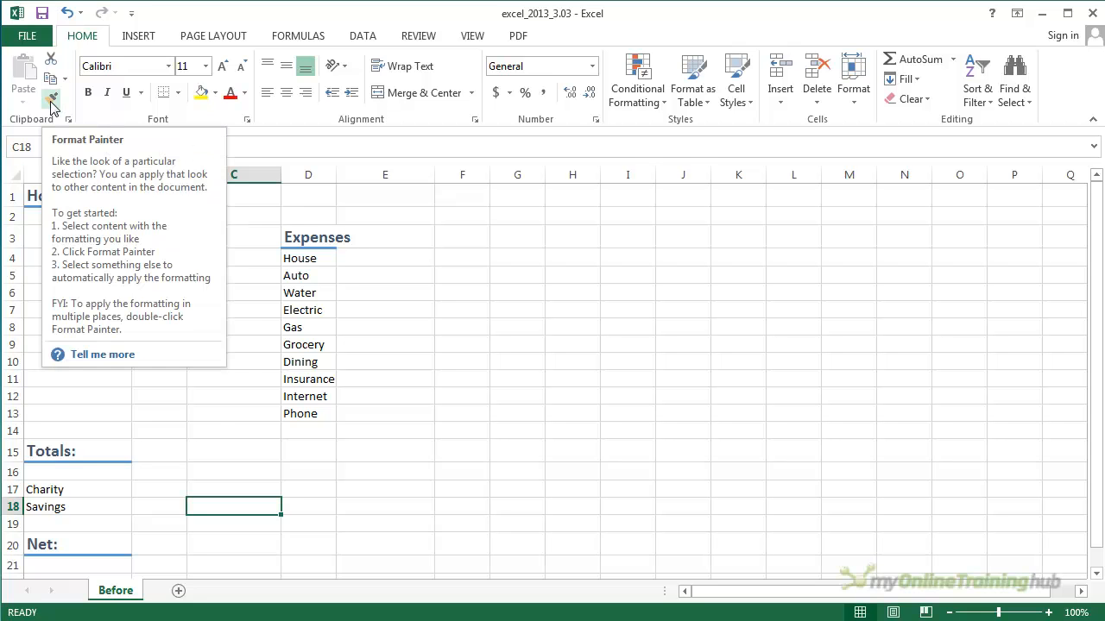
left_click(220, 424)
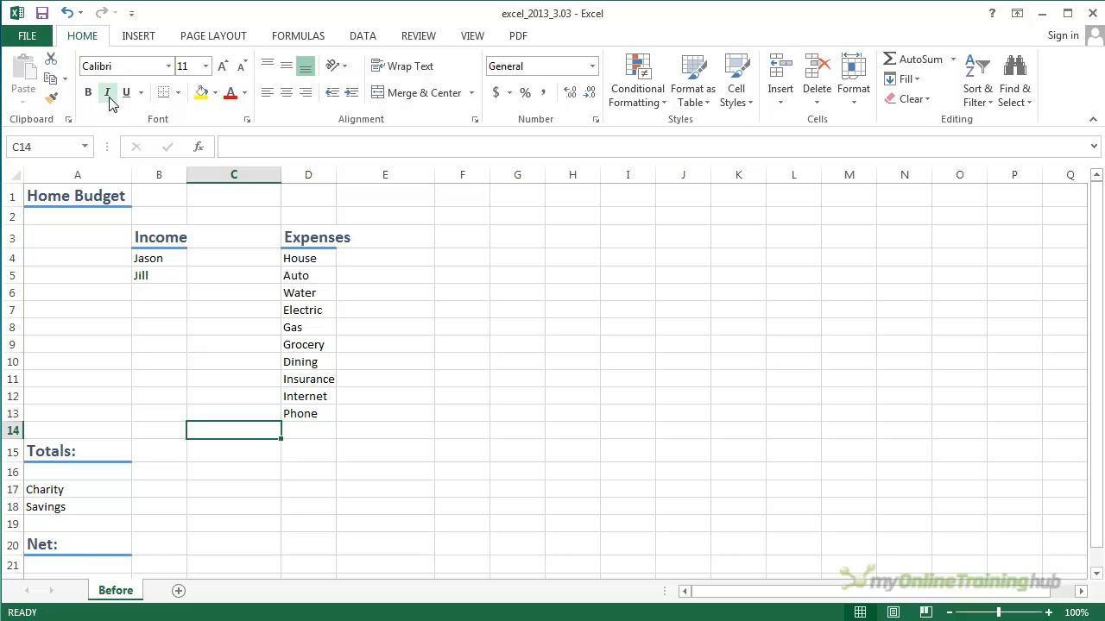
Fill the Income heading cell B3 with a light blue theme color and widen column B to fit the heading
left_click(175, 235)
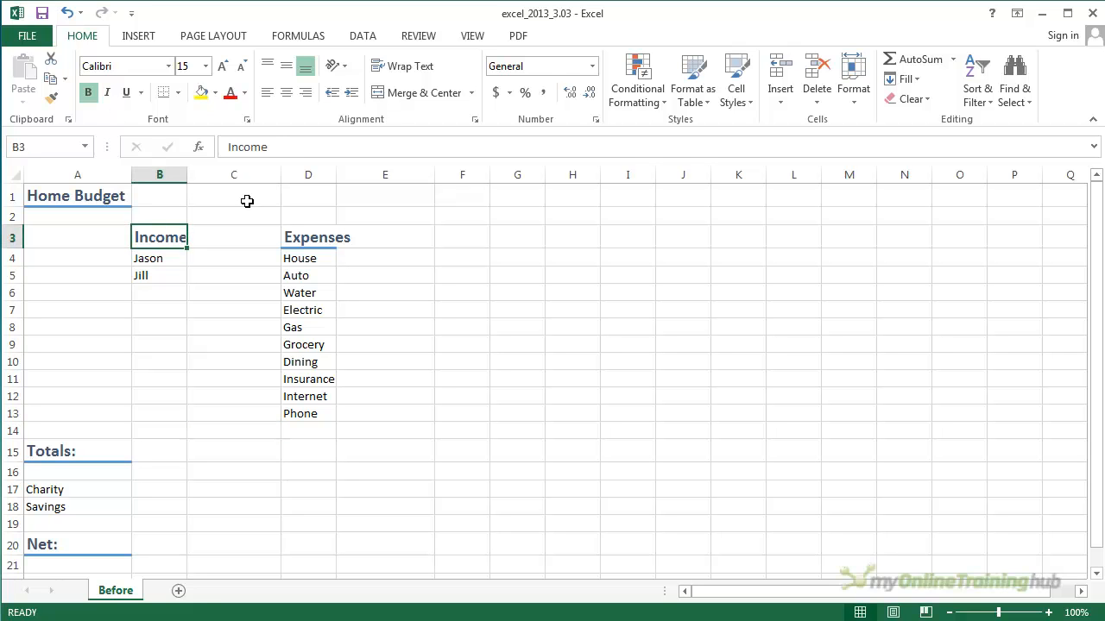
left_click(215, 92)
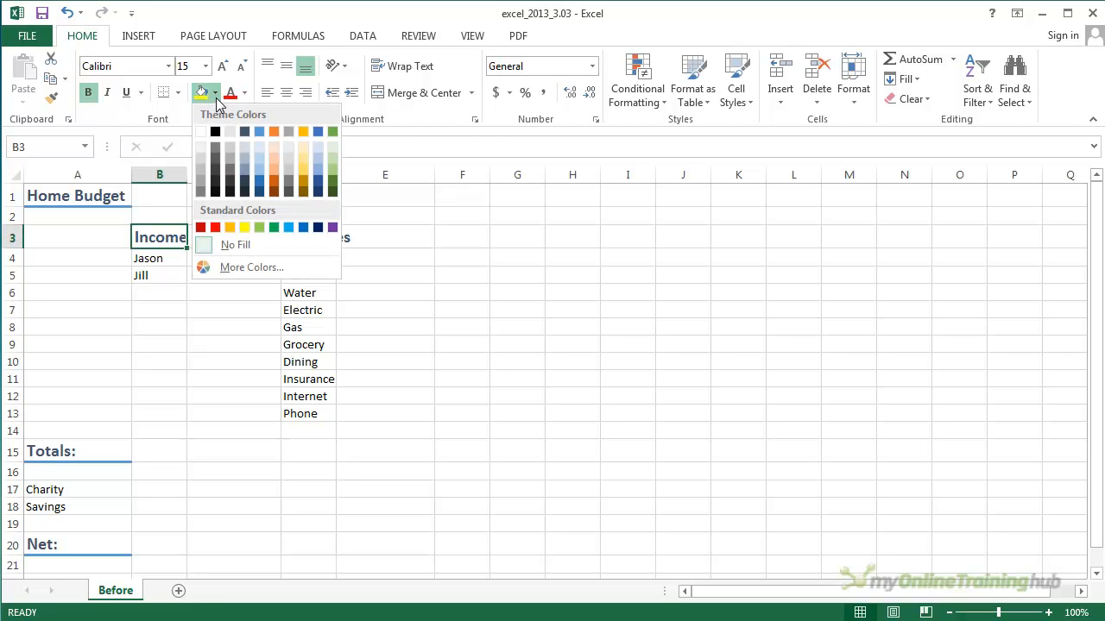
left_click(260, 171)
left_click_drag(187, 177, 203, 177)
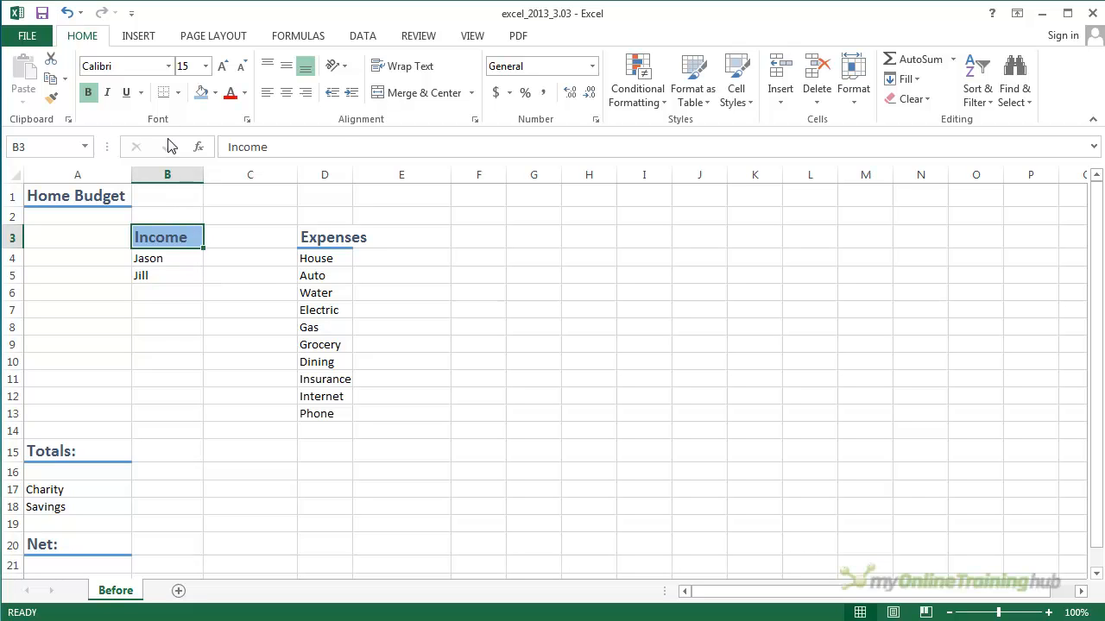
Remove the borders from the Income heading cell B3 with the No Border option
left_click(177, 95)
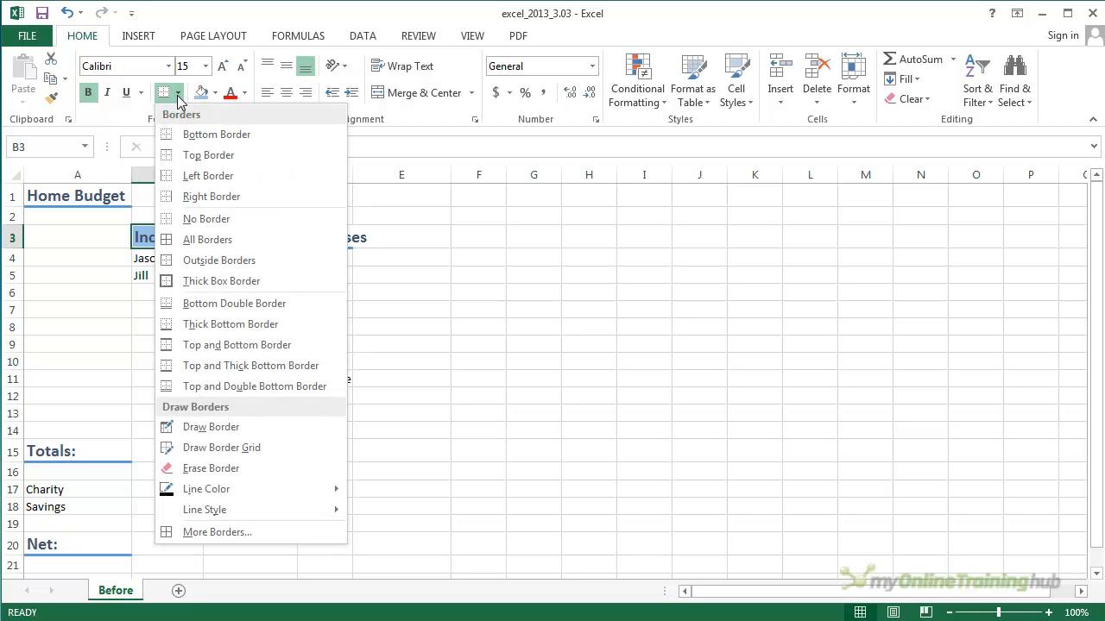
left_click(204, 219)
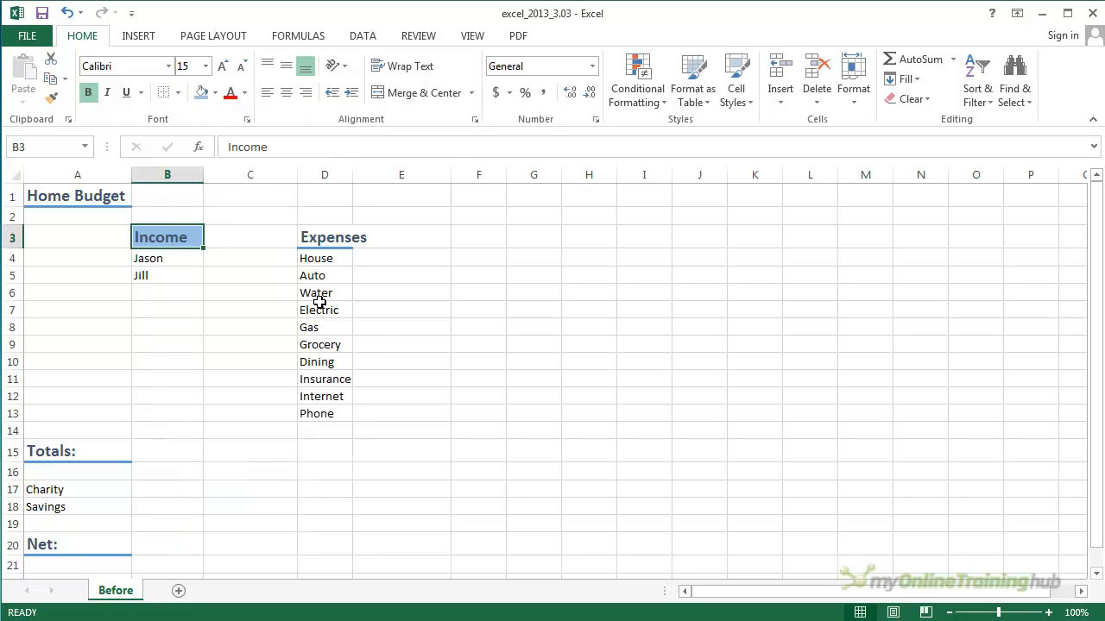
left_click(416, 312)
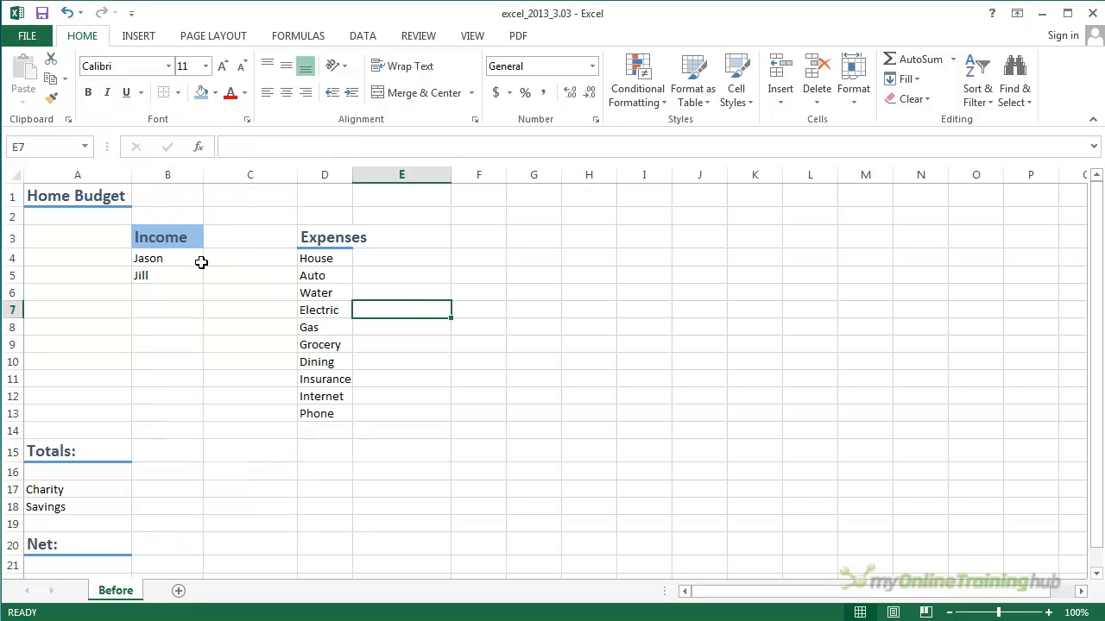
Fill the two name cells under Income, B4:B5, with the lightest gray theme color
left_click_drag(170, 260, 170, 269)
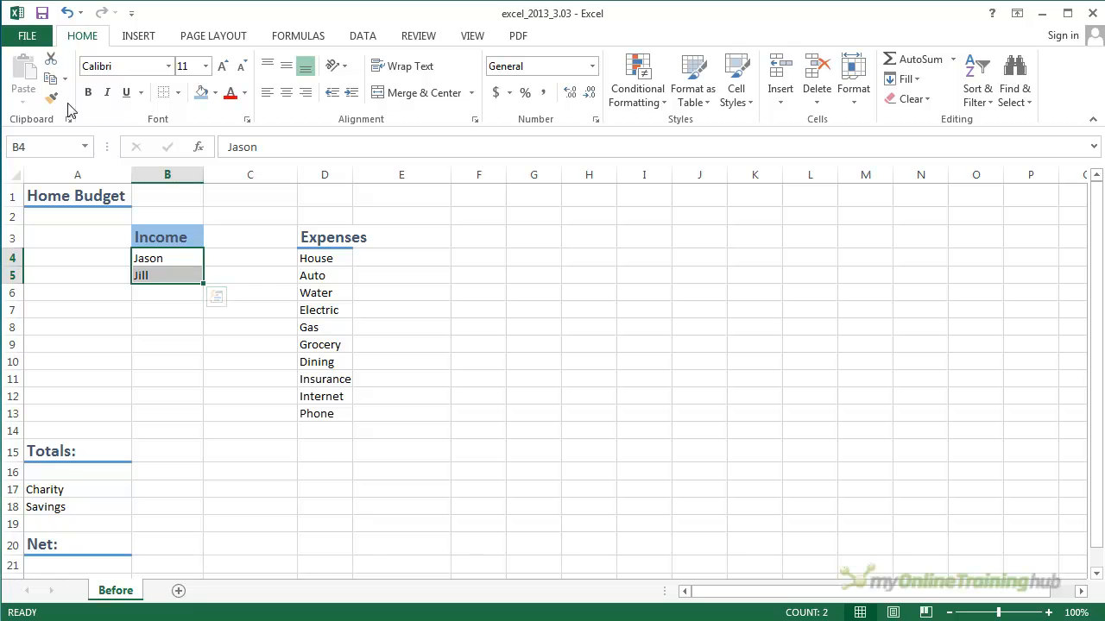
left_click(215, 93)
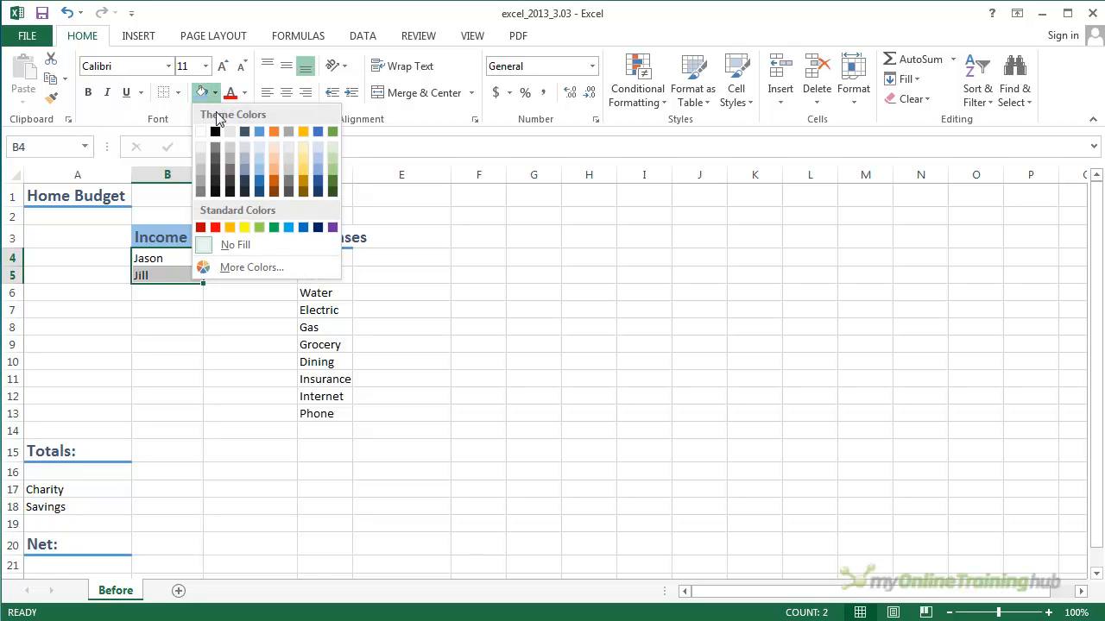
left_click(200, 151)
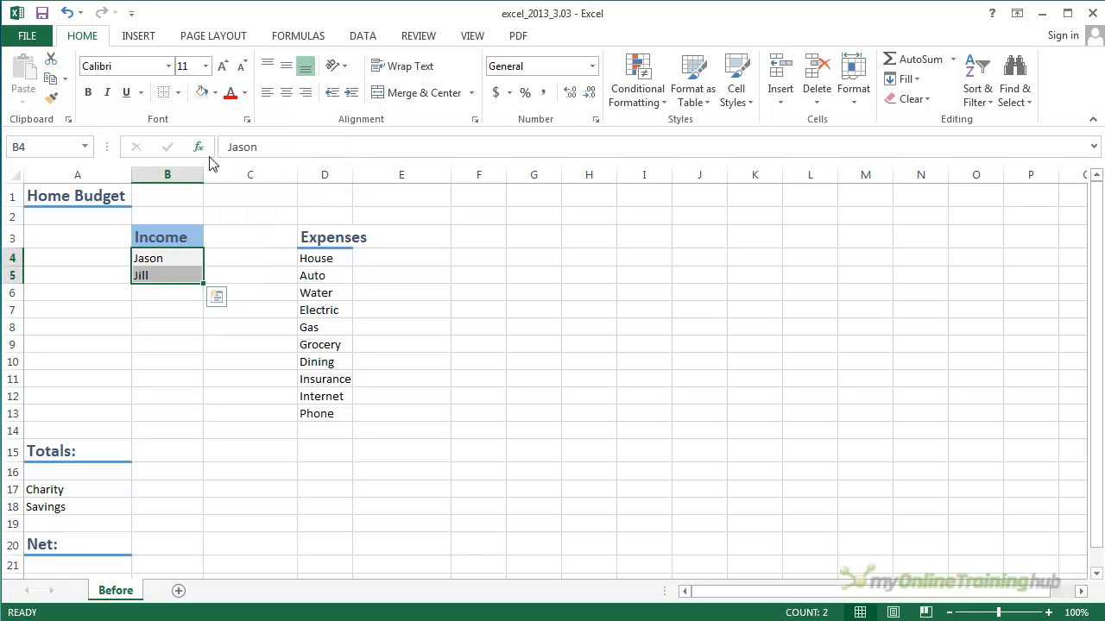
left_click(466, 337)
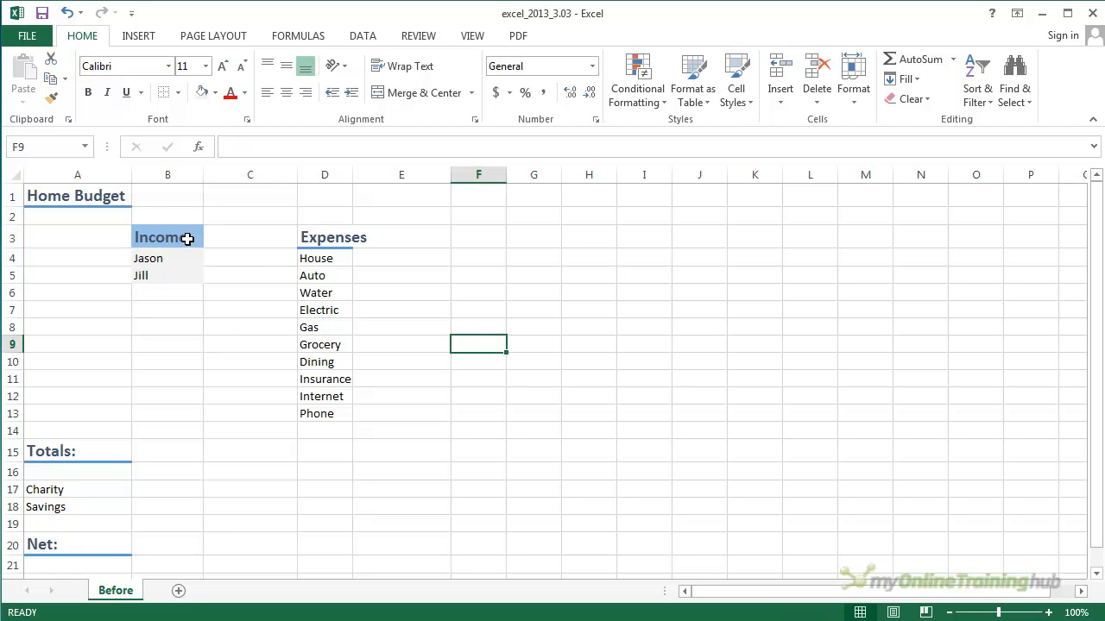
Change the font color of the Income heading in B3 to white
left_click(187, 239)
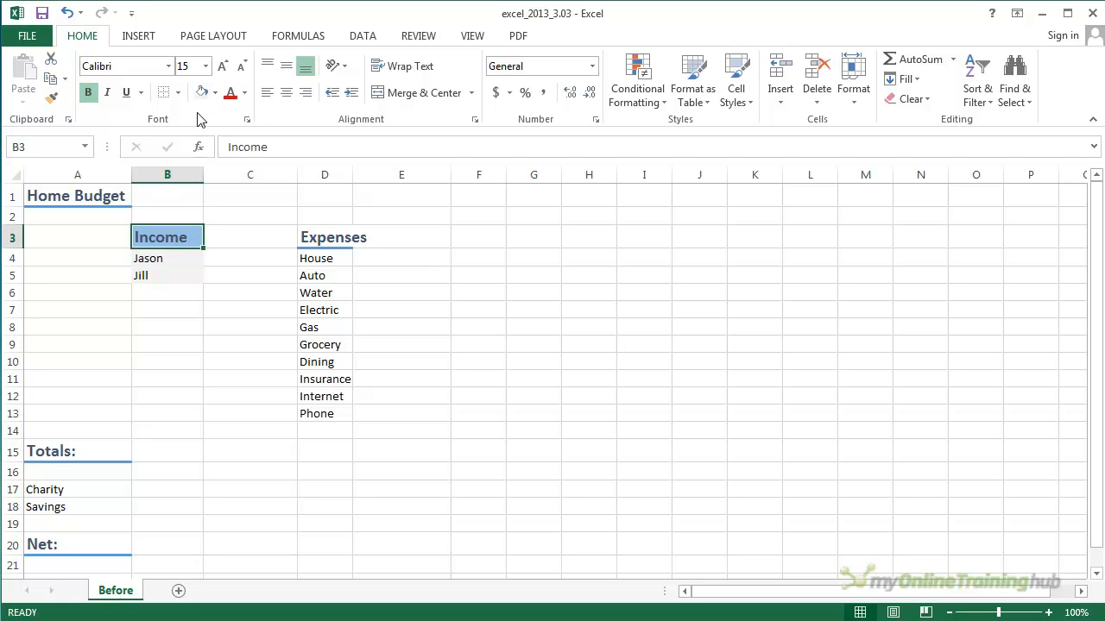
left_click(245, 95)
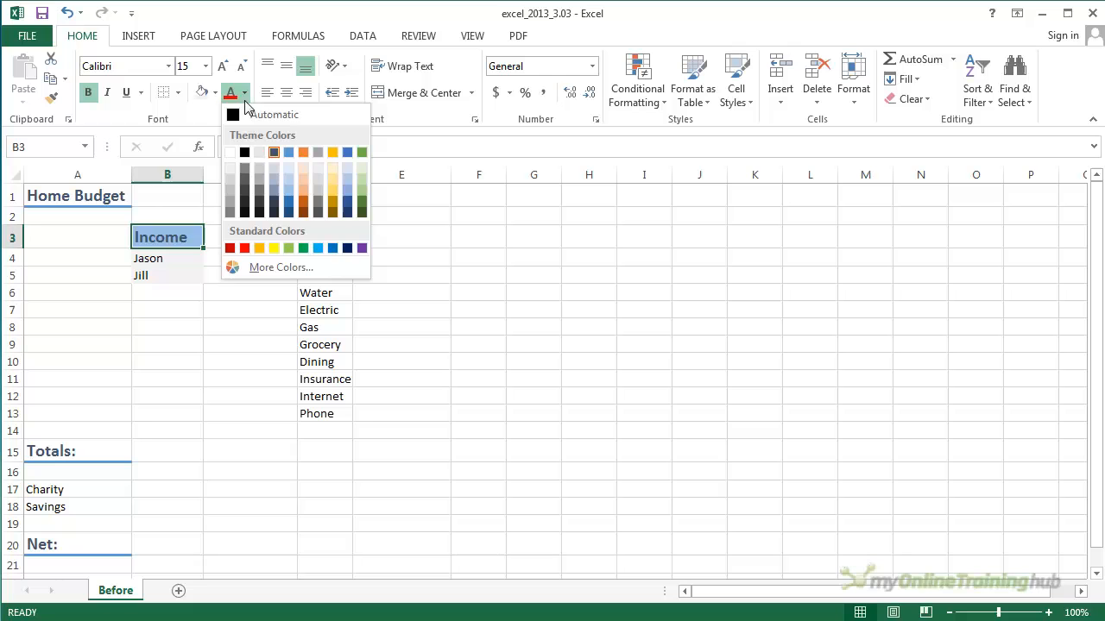
left_click(230, 153)
left_click(573, 473)
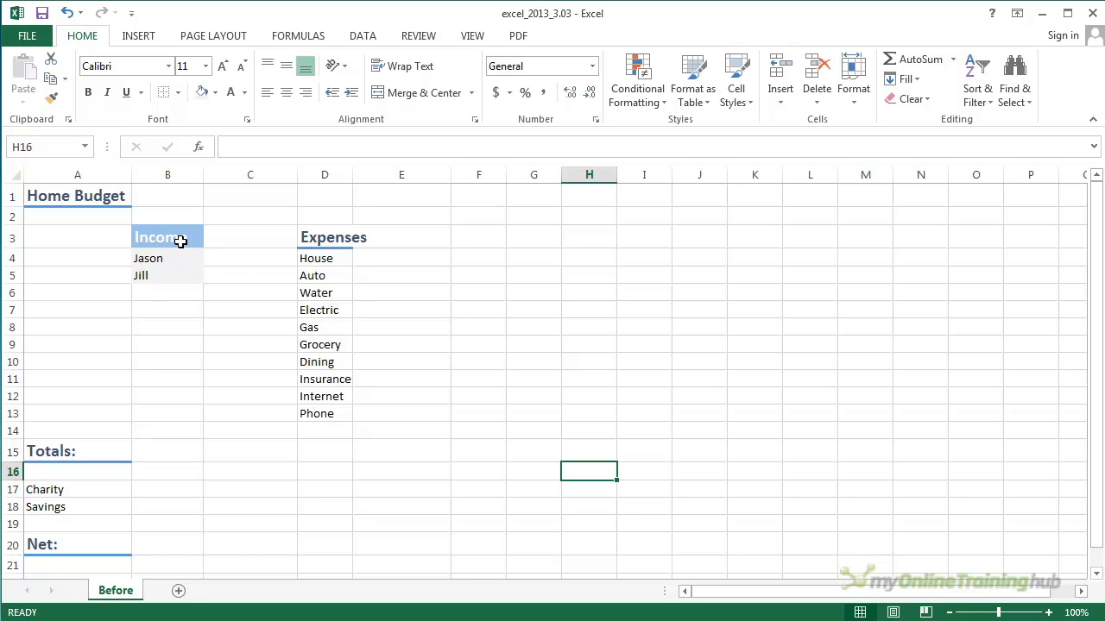
Copy the formatting of the Income block B3:B5 onto the Expenses block D3:D13 with Format Painter
left_click_drag(172, 241, 165, 280)
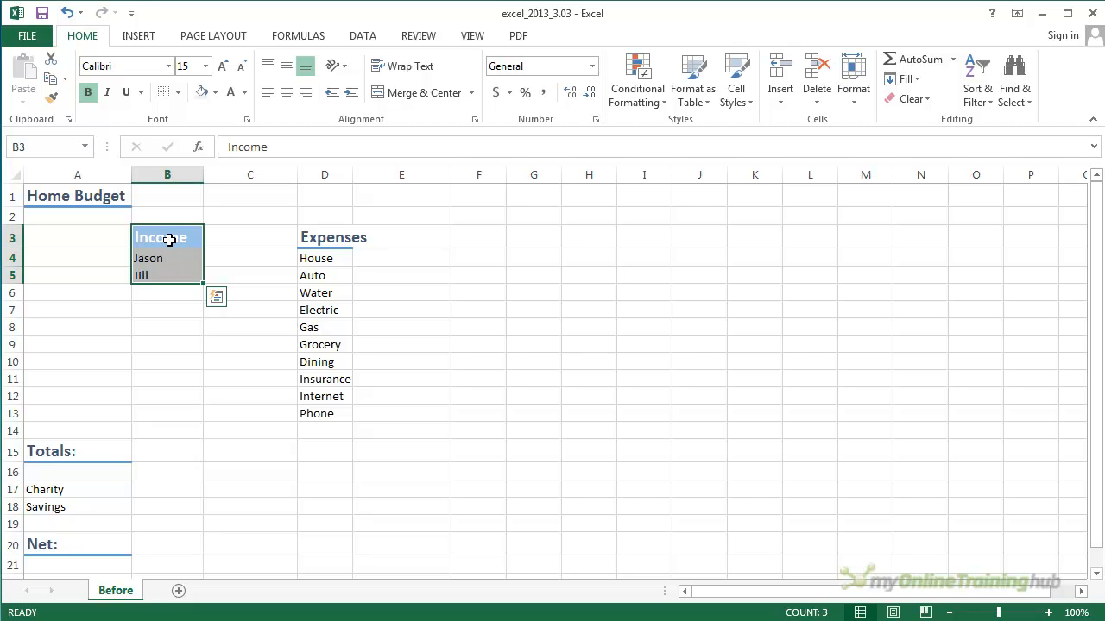
left_click(54, 102)
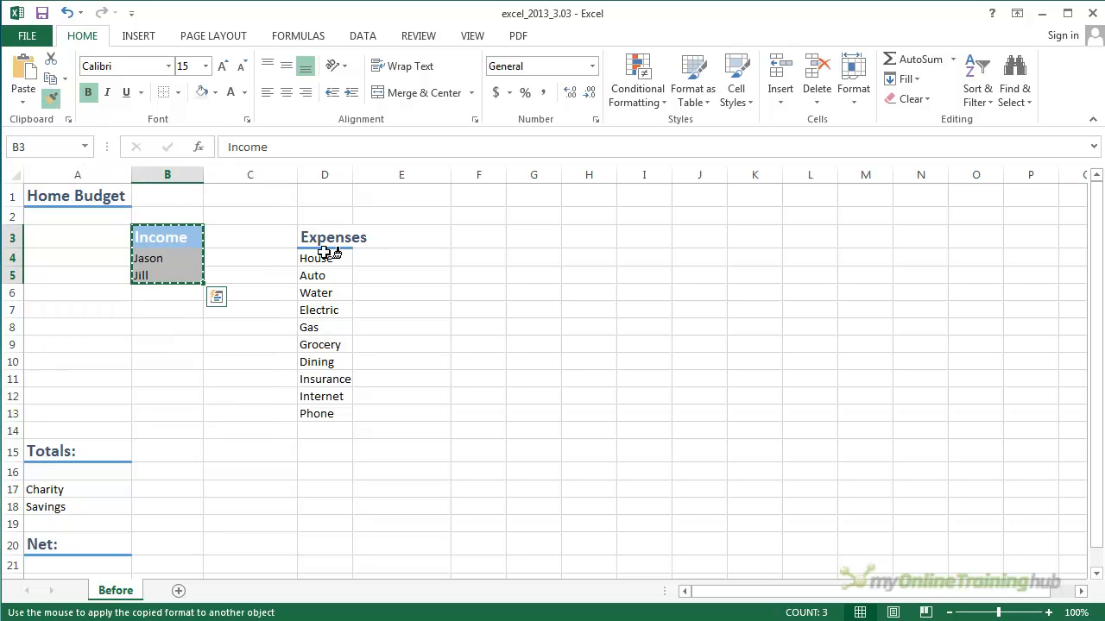
mouse_move(332, 240)
left_mouse_down()
mouse_move(312, 276)
mouse_move(320, 413)
left_mouse_up()
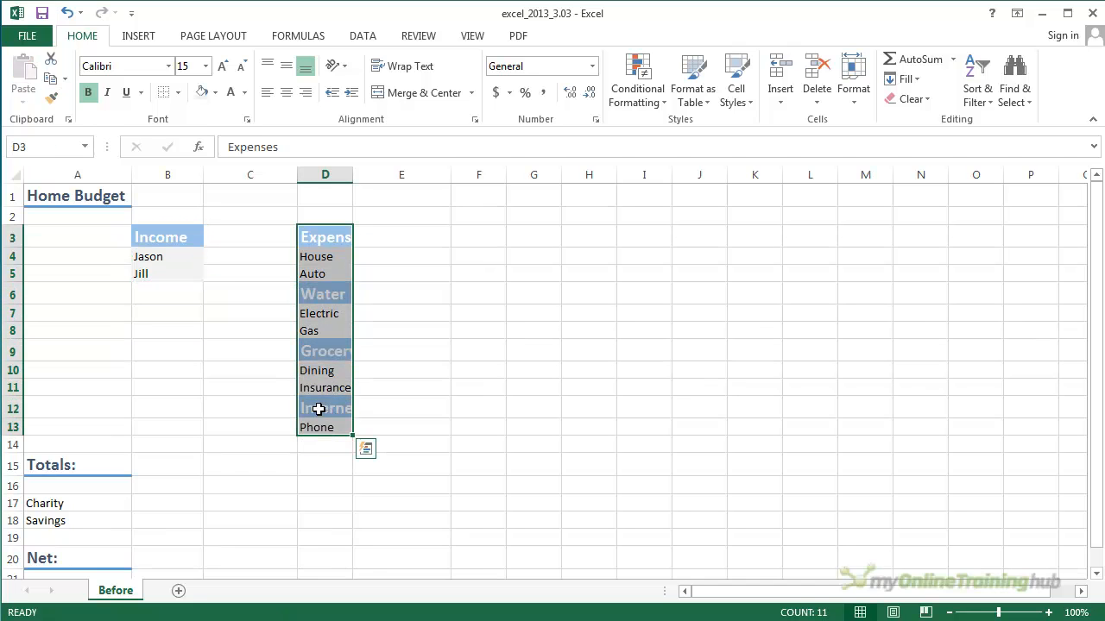
left_click(469, 354)
left_click_drag(185, 234, 186, 272)
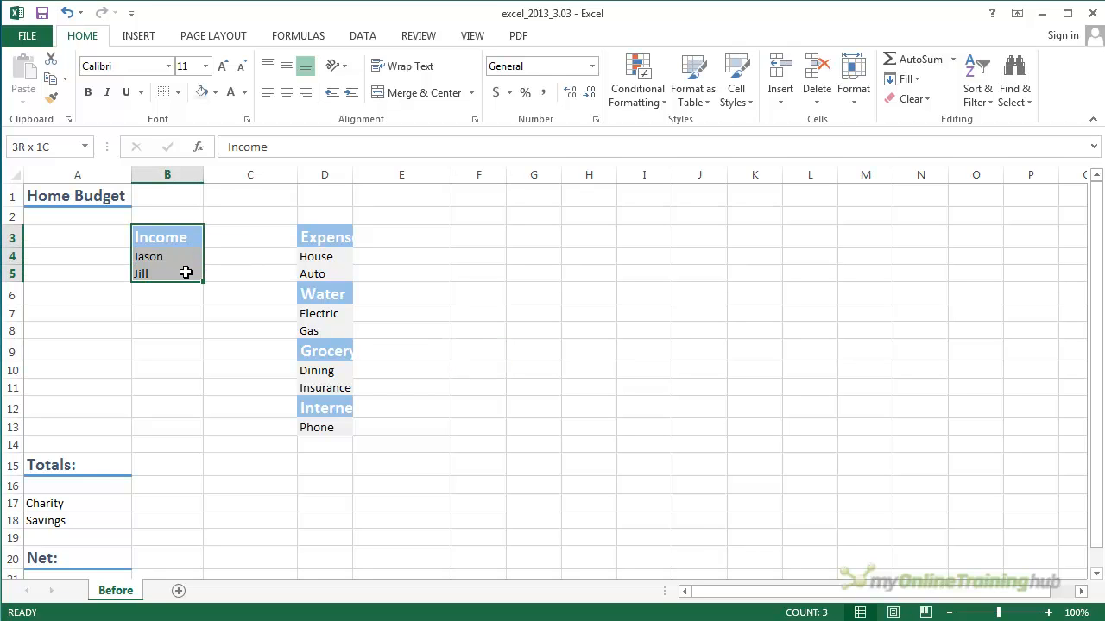
left_click(173, 239)
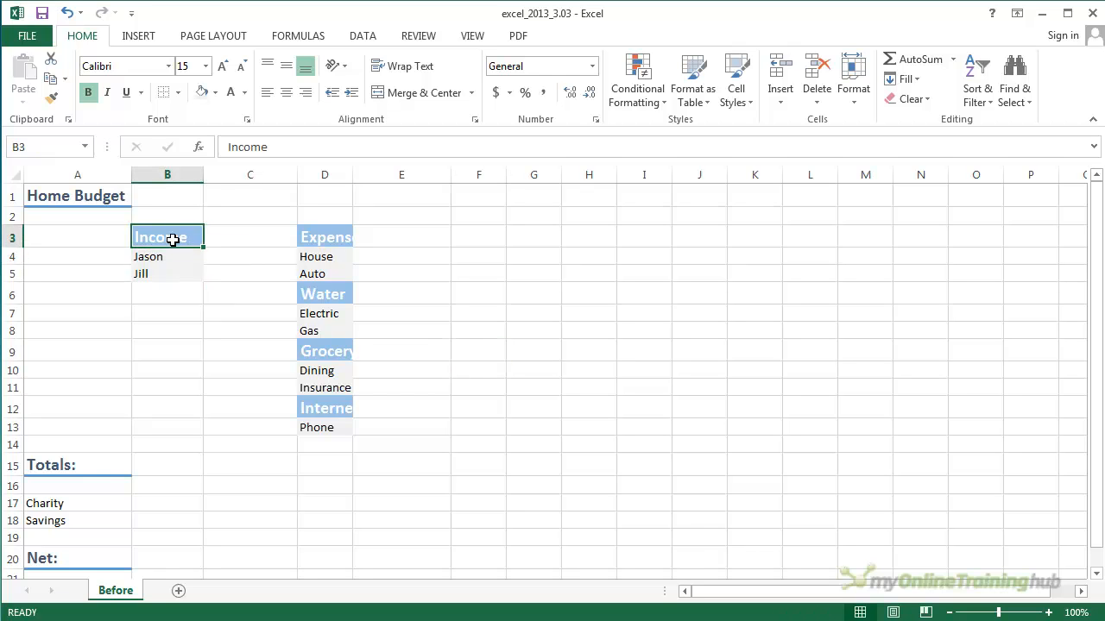
left_click_drag(165, 256, 172, 271)
left_click_drag(315, 238, 320, 429)
left_click(317, 411)
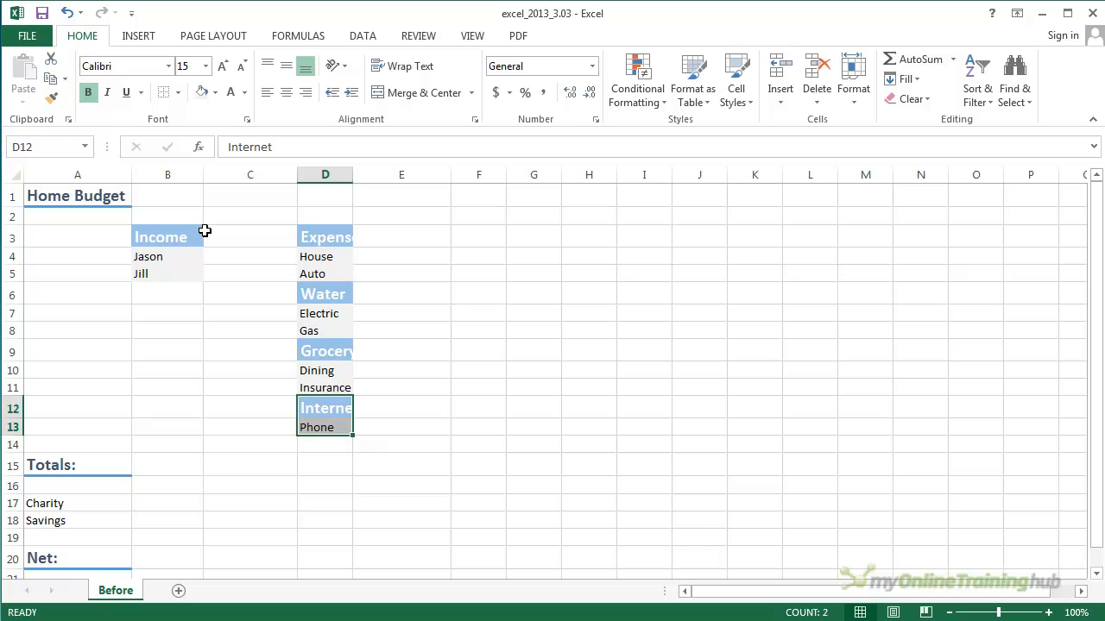
Widen column D so the Expenses heading fits inside its cell
left_click_drag(355, 175, 381, 175)
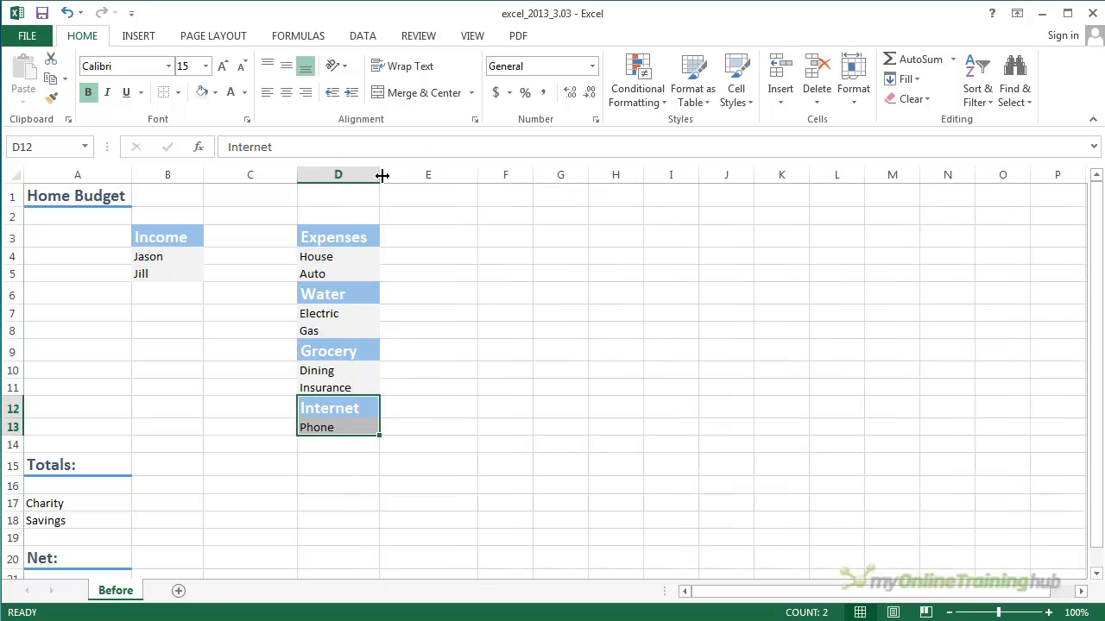
left_click(432, 295)
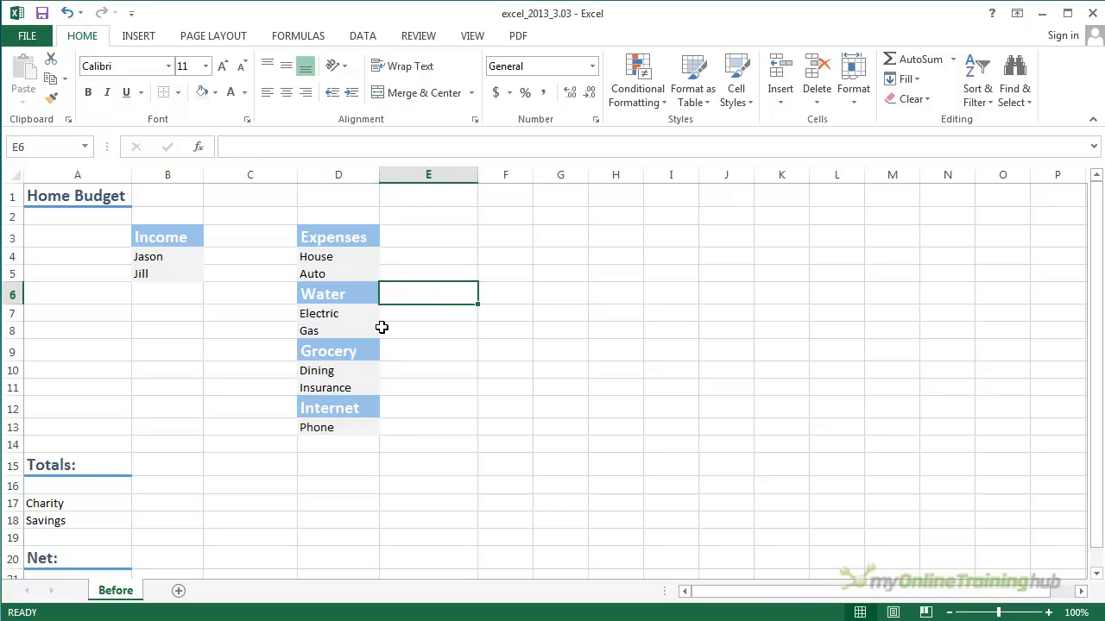
Copy the formatting of the Income name cells B4:B5 onto the expense items D4:D13 with Format Painter
left_click_drag(156, 239, 158, 268)
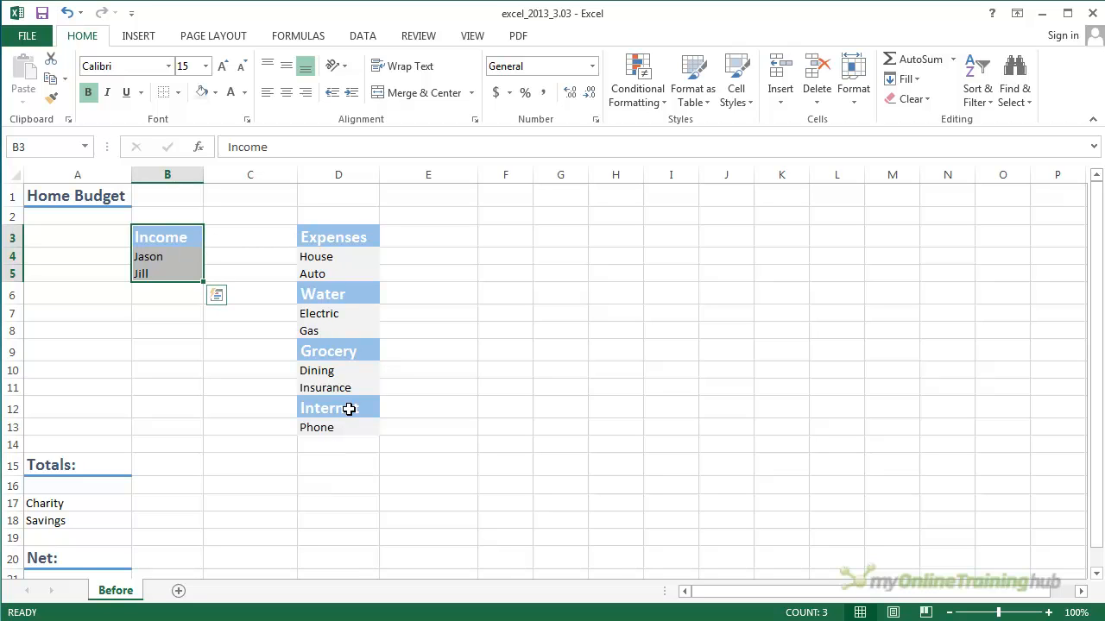
left_click(179, 257)
left_click_drag(179, 257, 179, 272)
left_click(50, 98)
left_click_drag(320, 254, 316, 422)
left_click(446, 393)
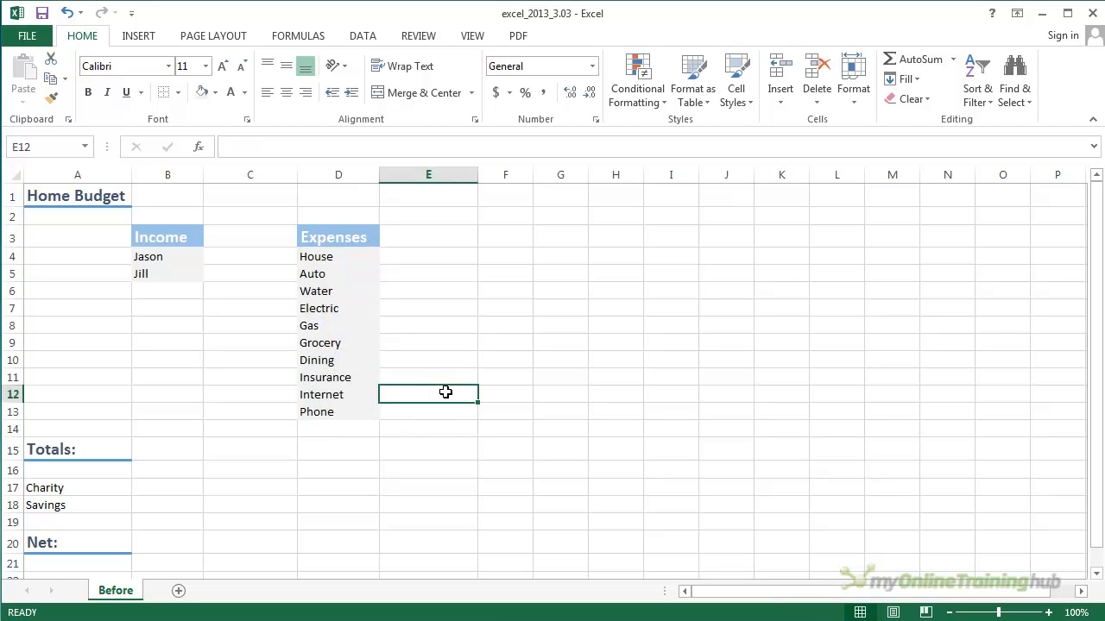
Apply the Accounting number format to the income amount cells C4:C5
left_click(249, 241)
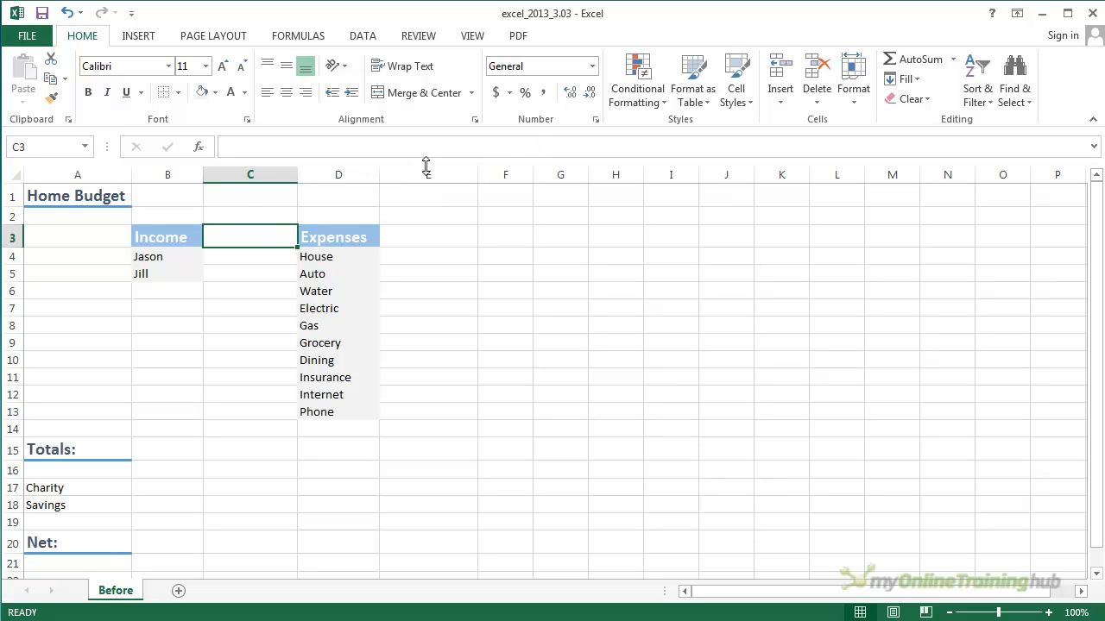
left_click(264, 262)
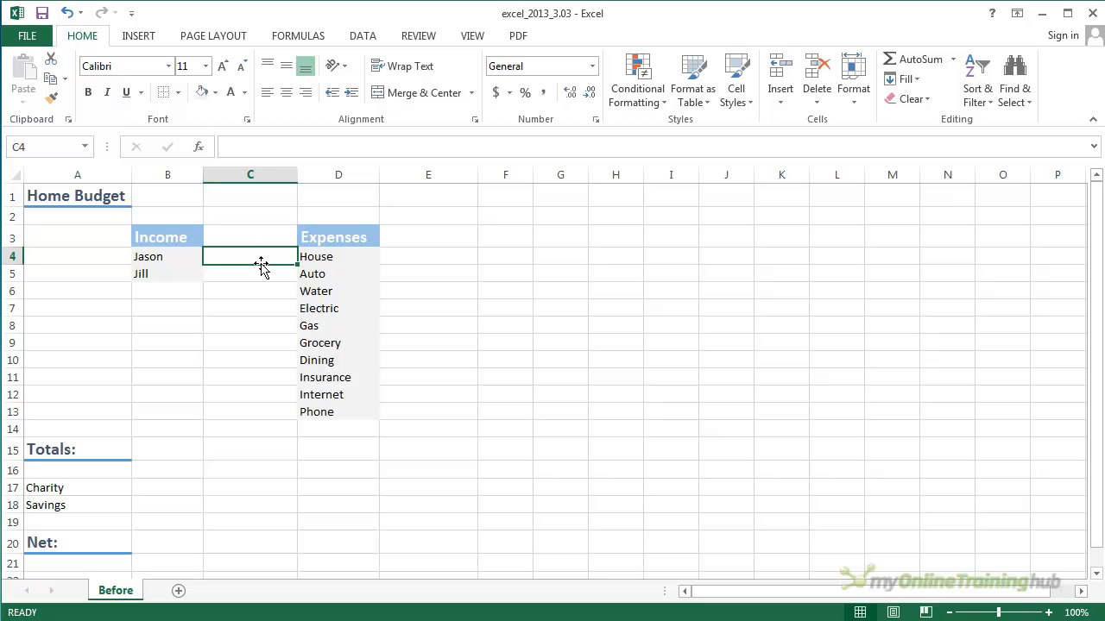
left_click_drag(259, 259, 257, 273)
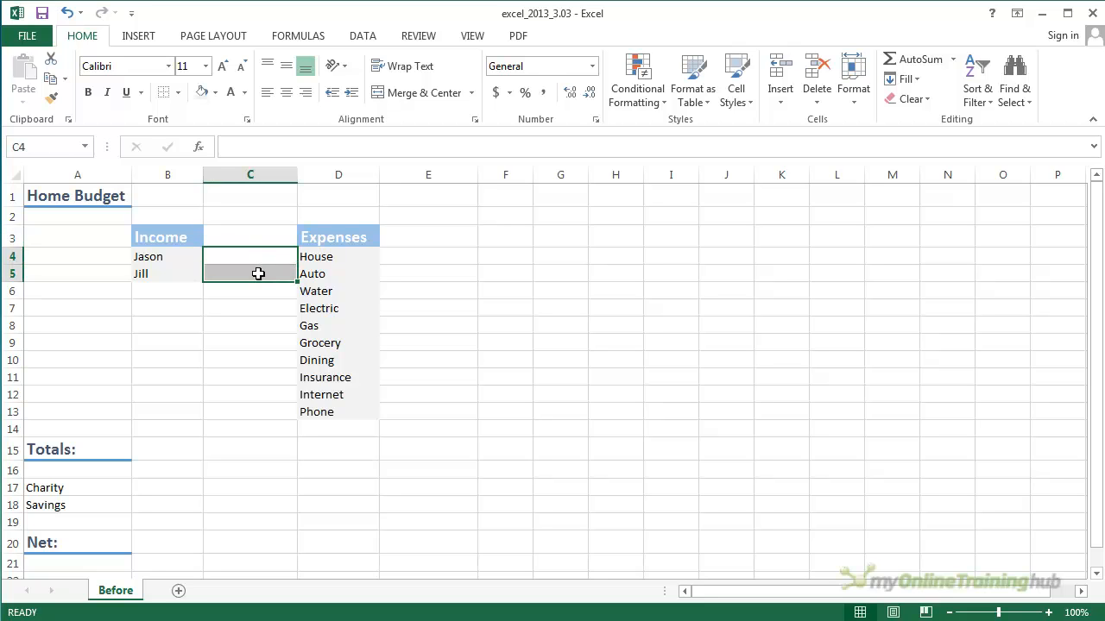
left_click(593, 67)
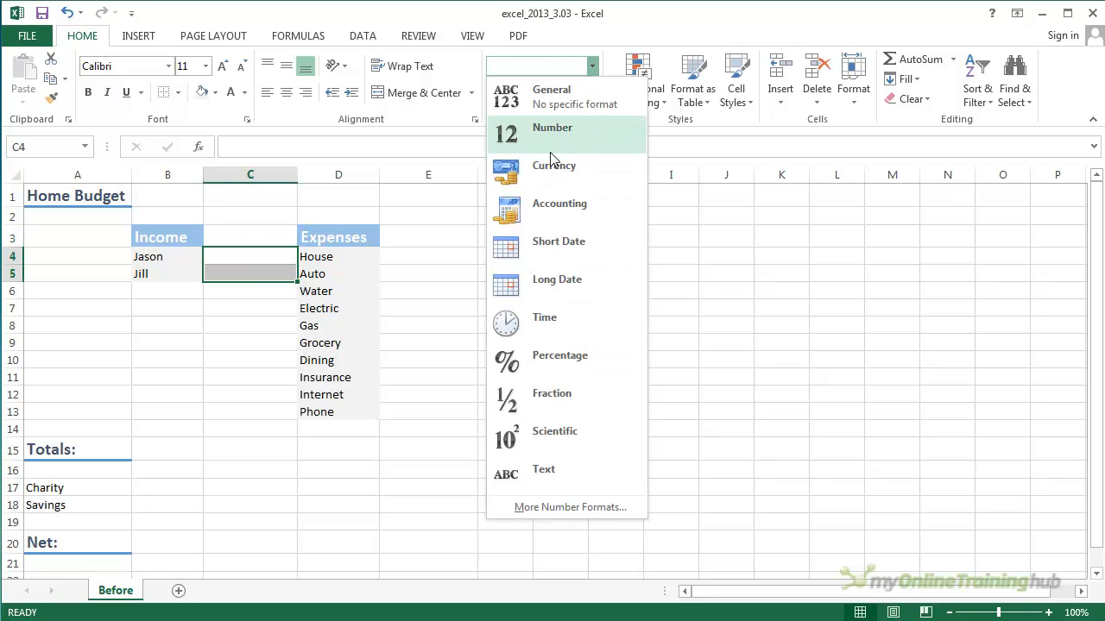
left_click(542, 213)
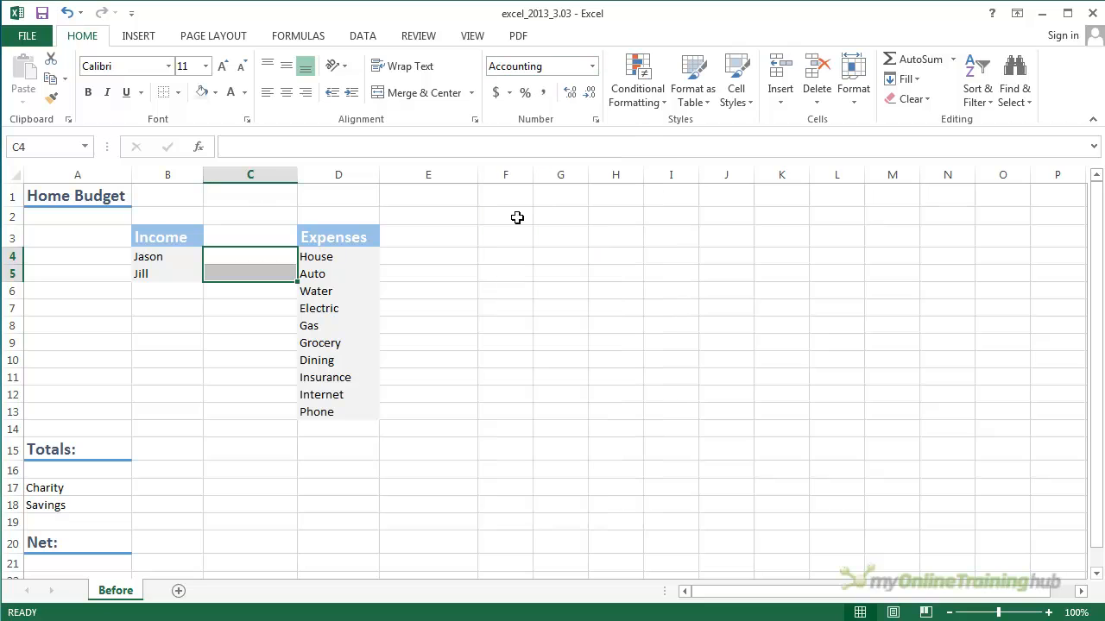
left_click(464, 333)
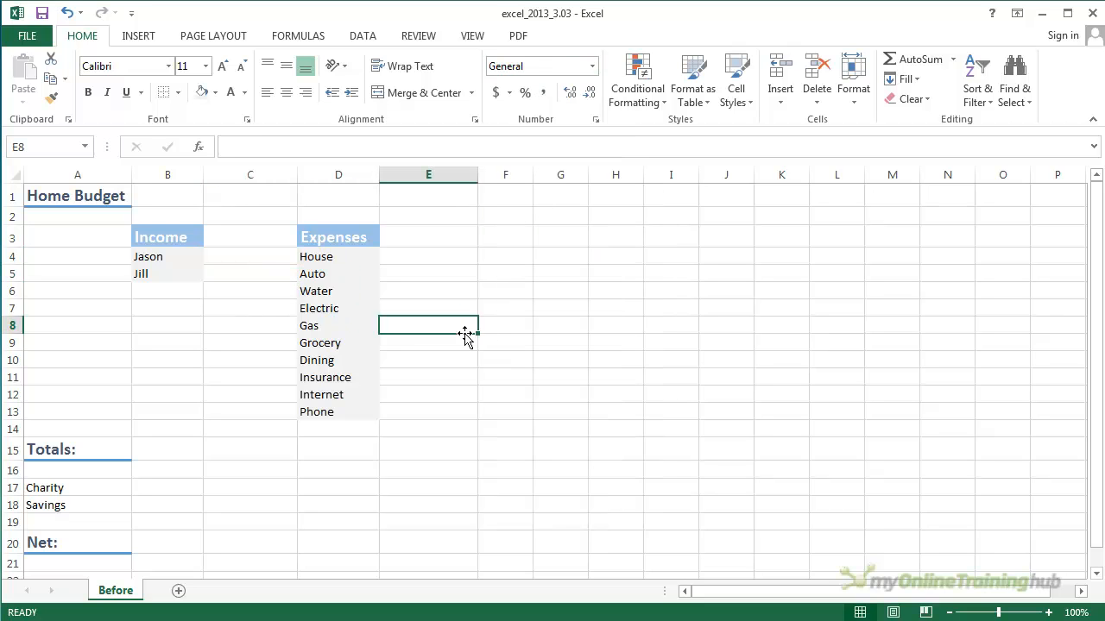
Enter 3500 as the income amount in both C4 and C5
left_click(256, 256)
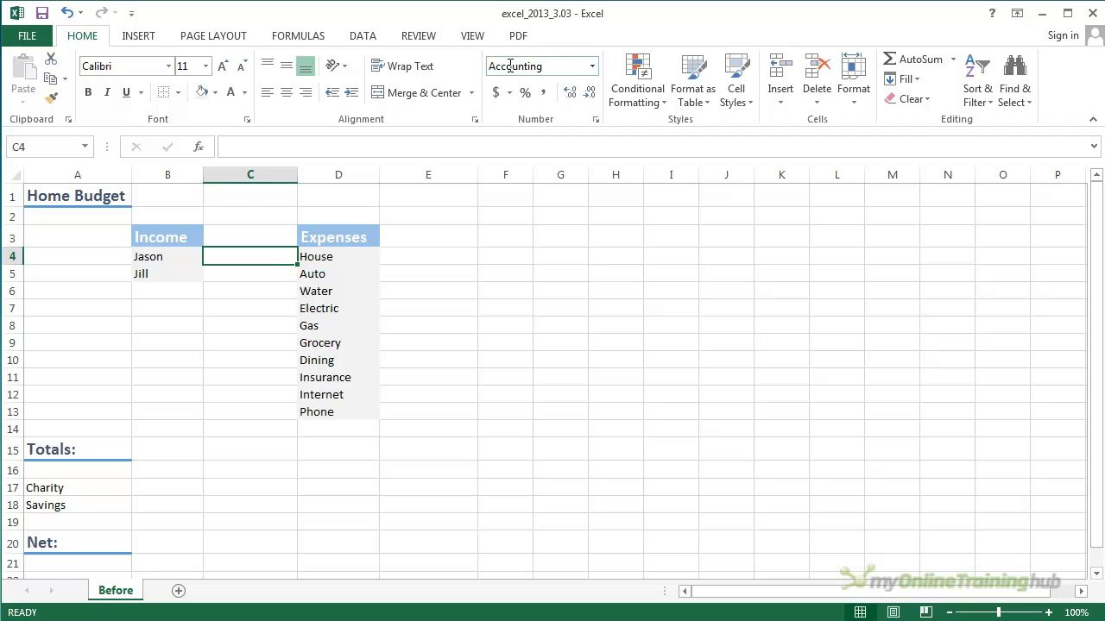
left_click(275, 275)
left_click(269, 256)
left_click(267, 275)
left_click(268, 257)
type("3500")
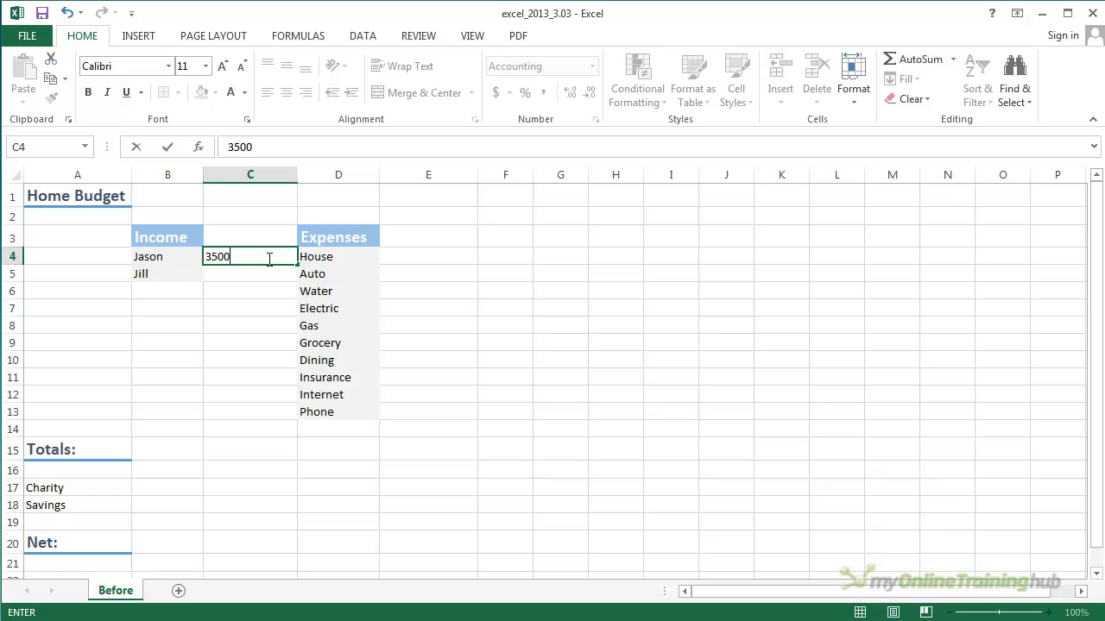
key("Return")
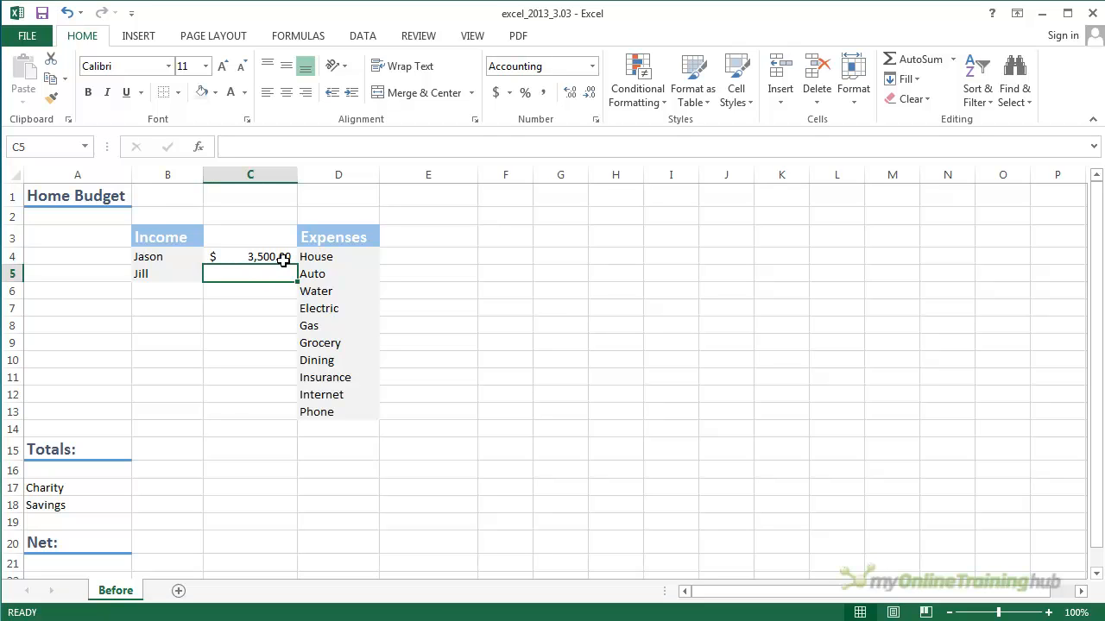
type("3500")
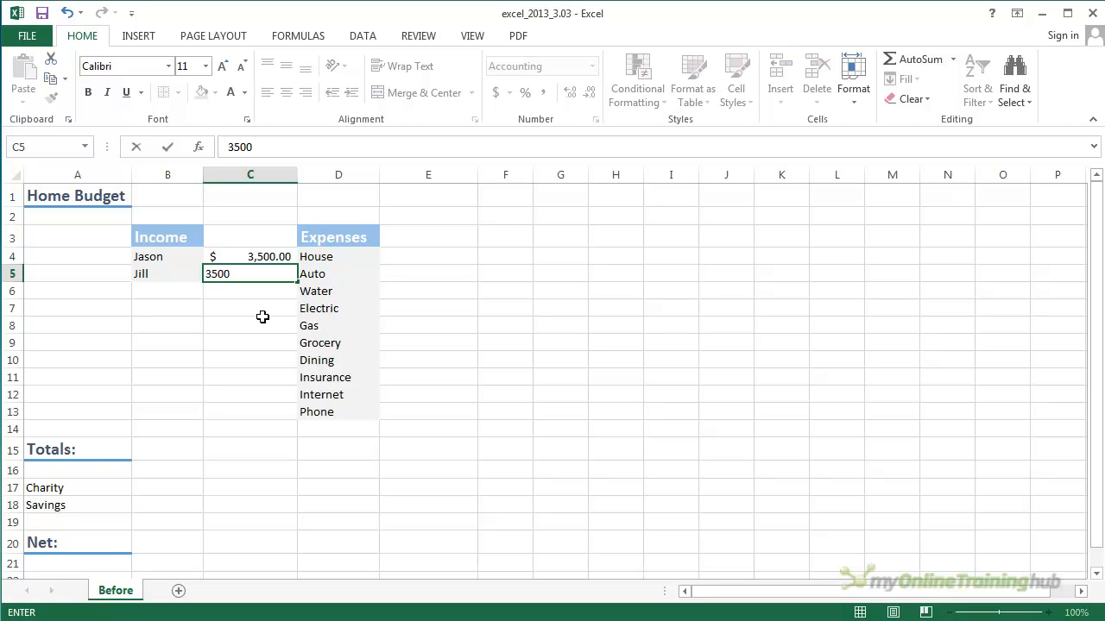
key("Return")
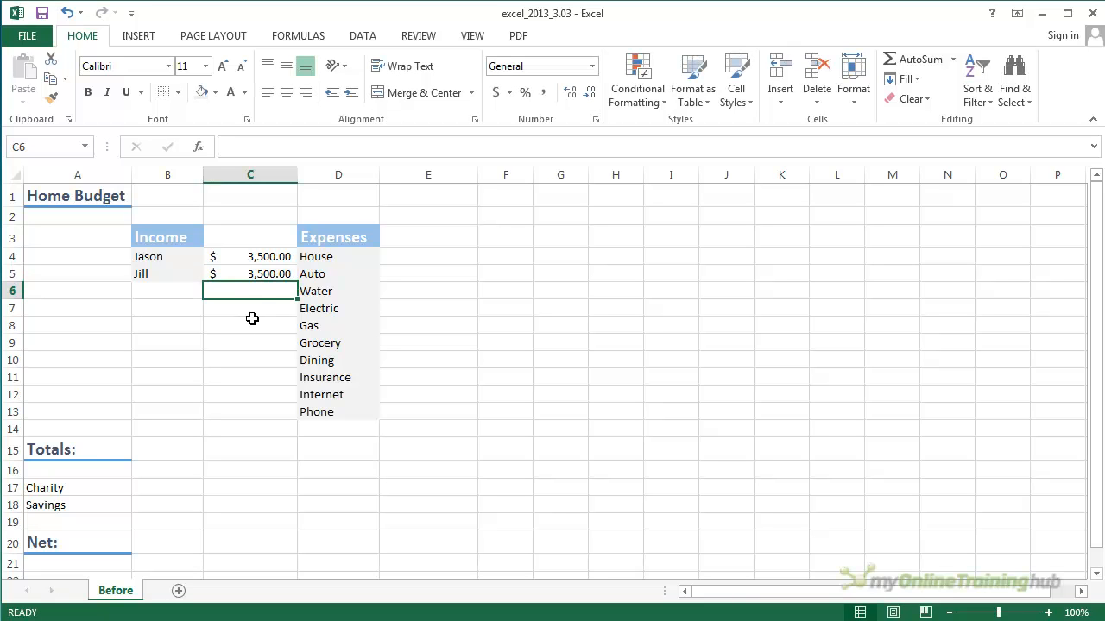
Copy the formatting of the income amounts C4:C5 onto the expense amount cells E4:E13 with Format Painter
left_click_drag(247, 255, 248, 273)
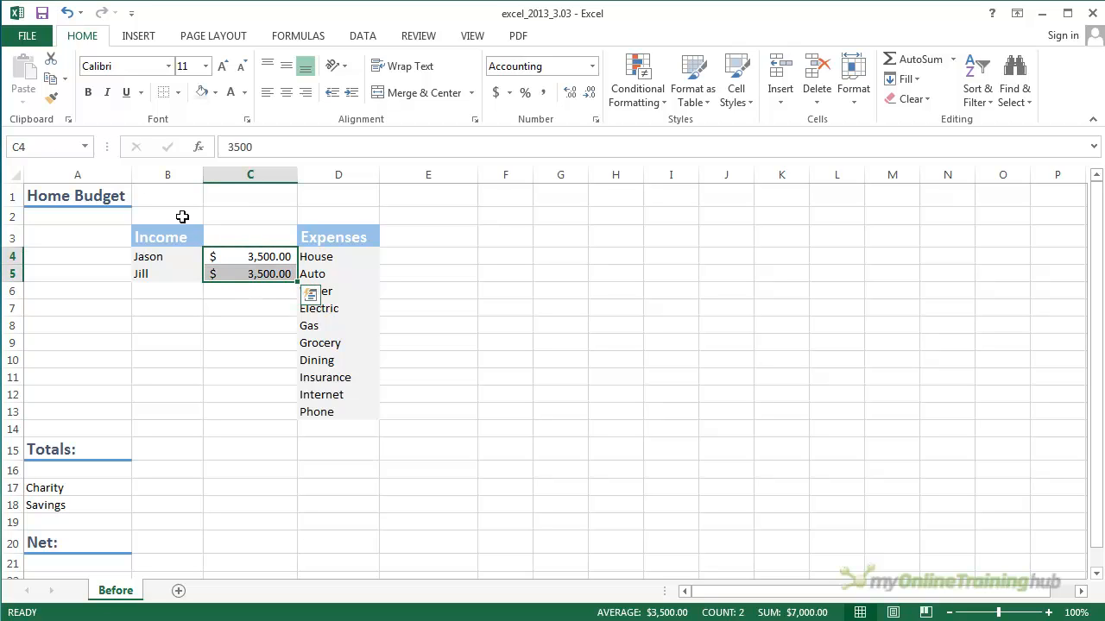
left_click(53, 102)
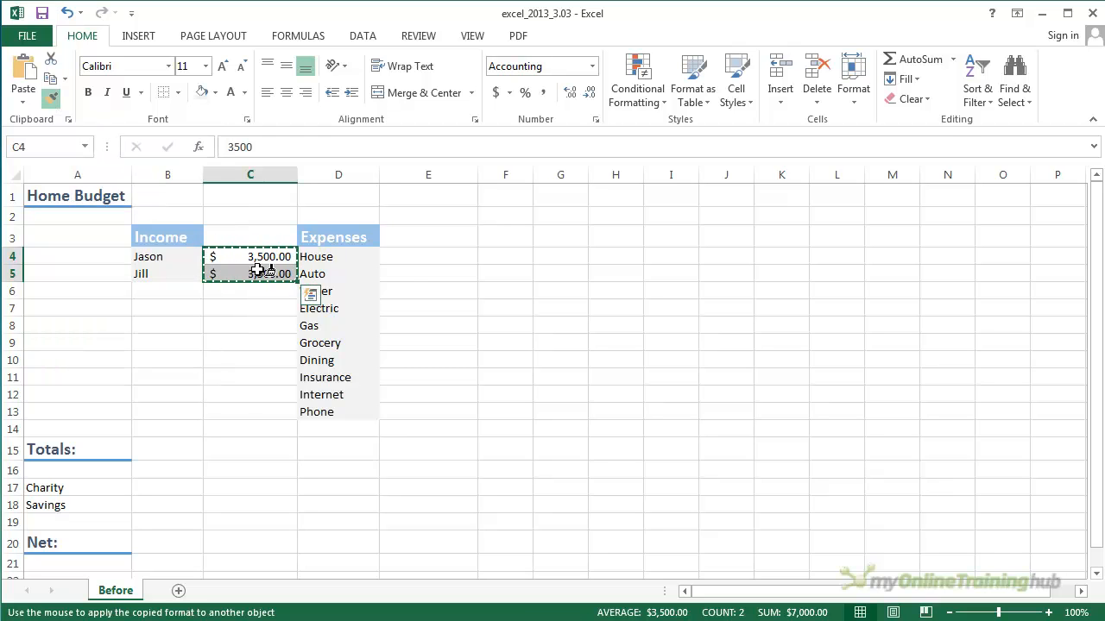
left_click_drag(405, 256, 413, 410)
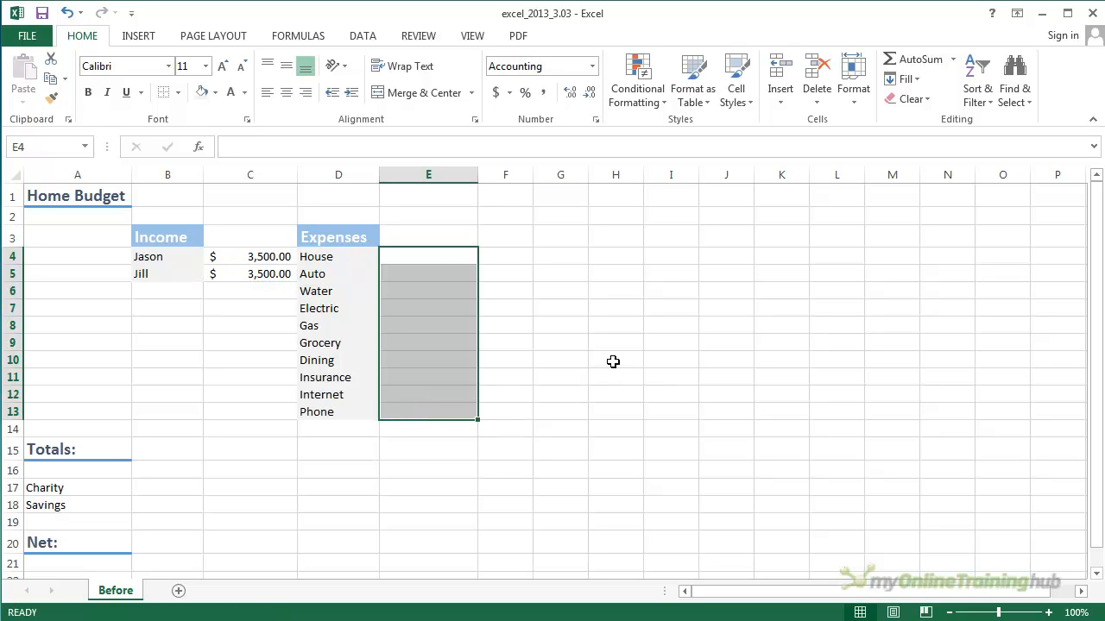
left_click(556, 354)
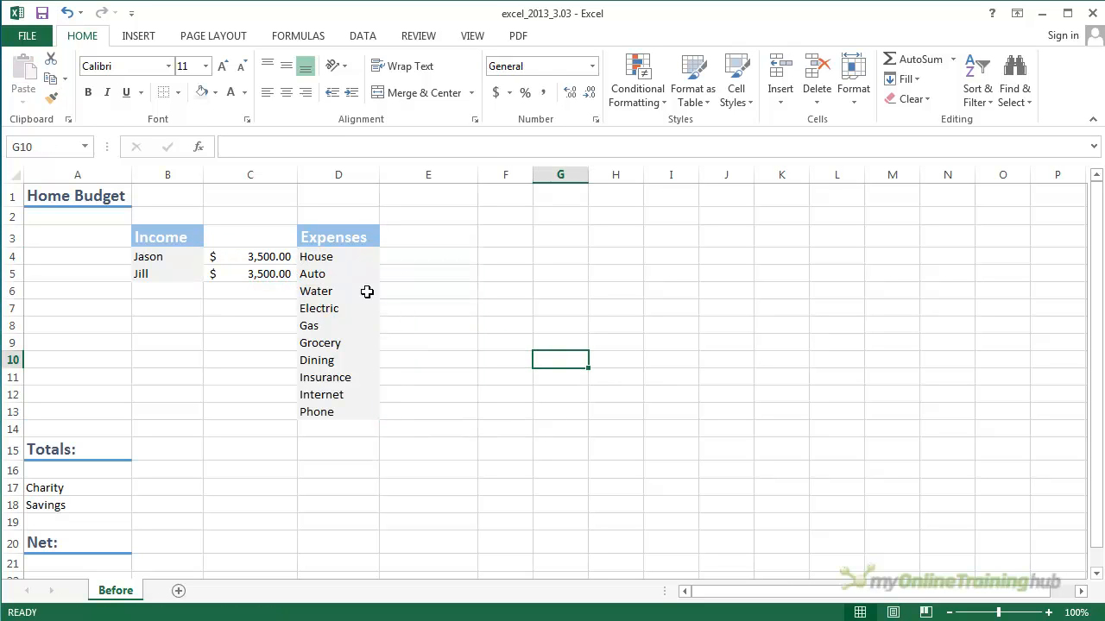
Check the number format of cells in column E, from above the expense rows down to E13
left_click(428, 233)
left_click(429, 216)
left_click(426, 200)
left_click(410, 257)
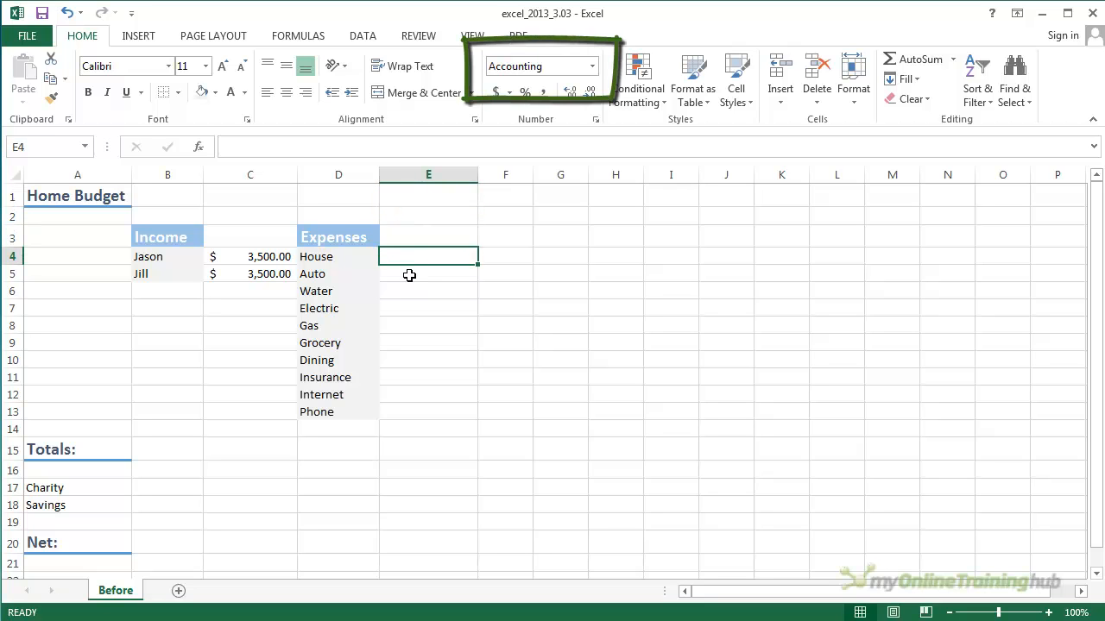
left_click(411, 305)
left_click(406, 326)
left_click(407, 342)
left_click(407, 358)
left_click(409, 377)
left_click(407, 393)
left_click(407, 406)
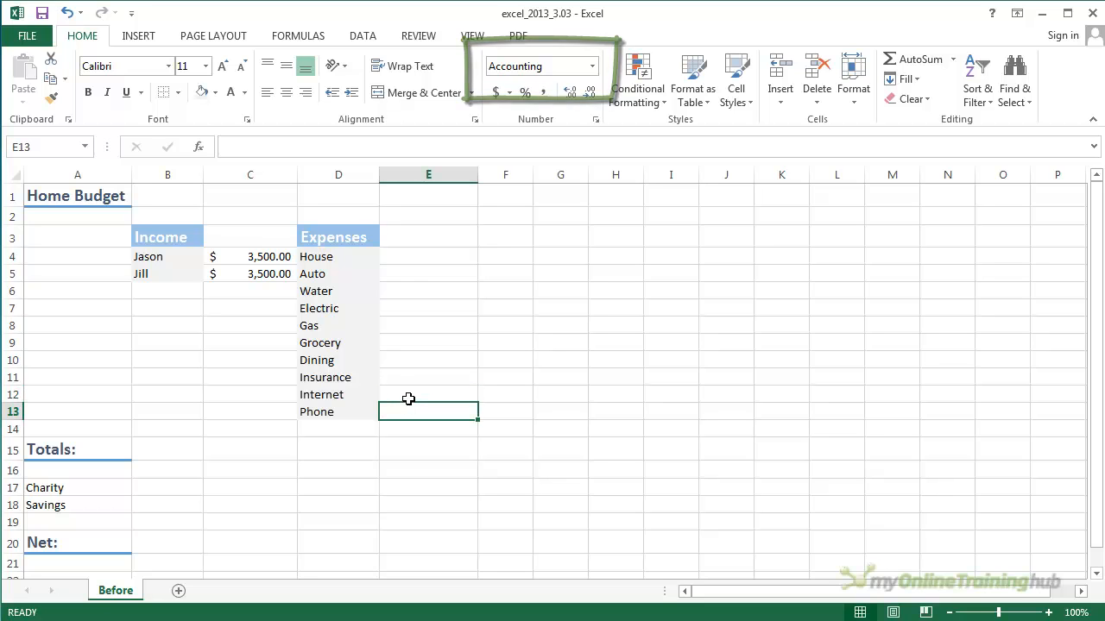
left_click(415, 259)
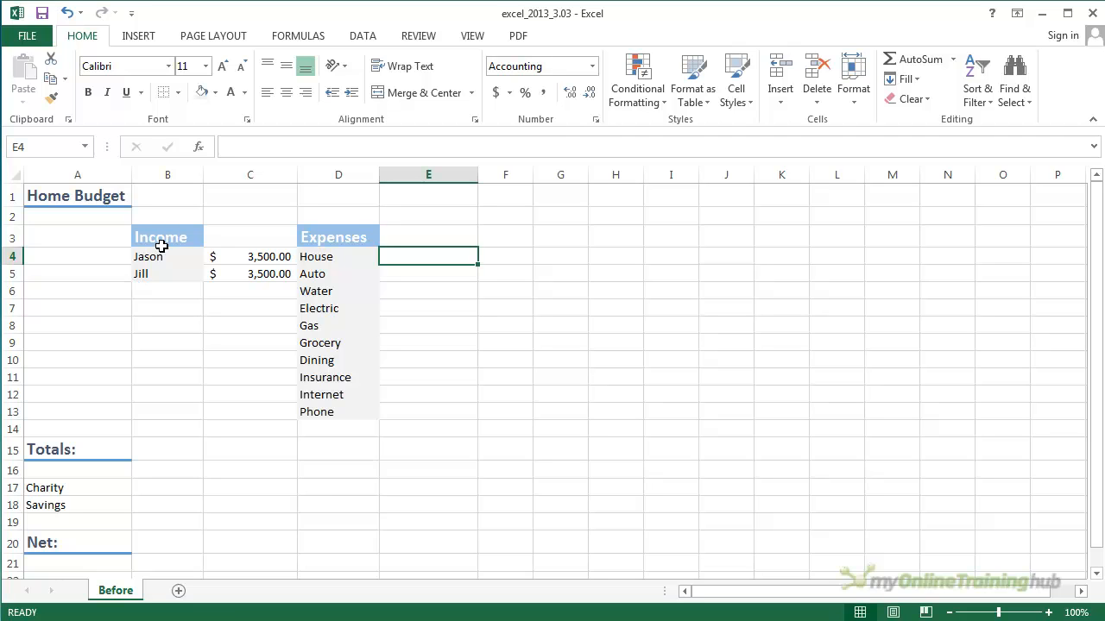
Copy the formatting of the Income name cells B4:B5 onto the Charity and Savings labels A17:A18 with Format Painter
left_click_drag(159, 257, 158, 274)
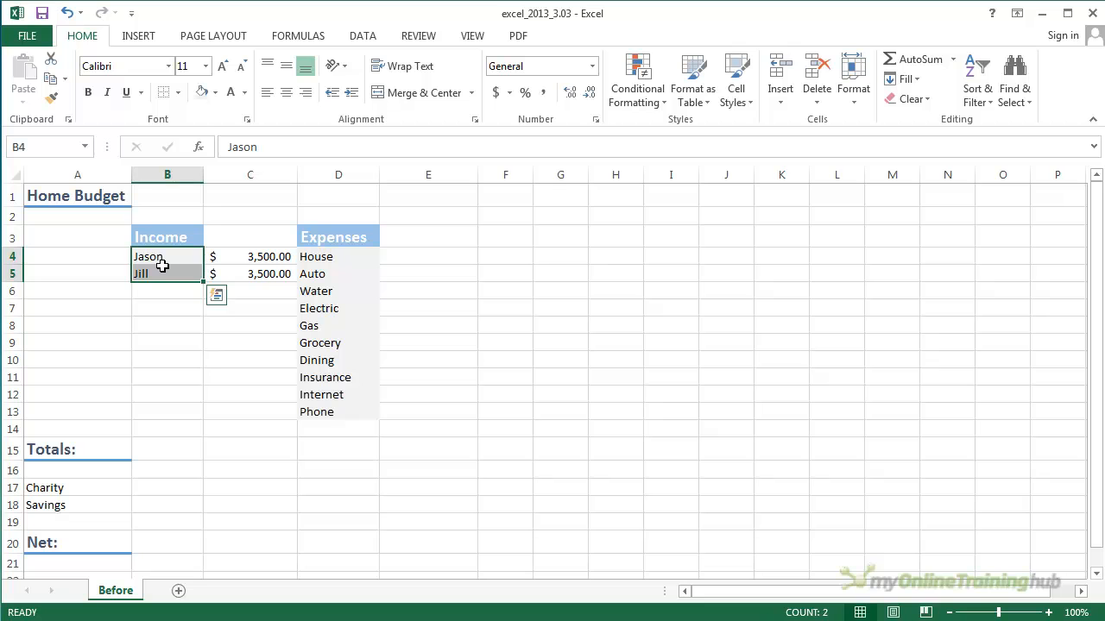
left_click(51, 105)
left_click_drag(57, 489, 64, 506)
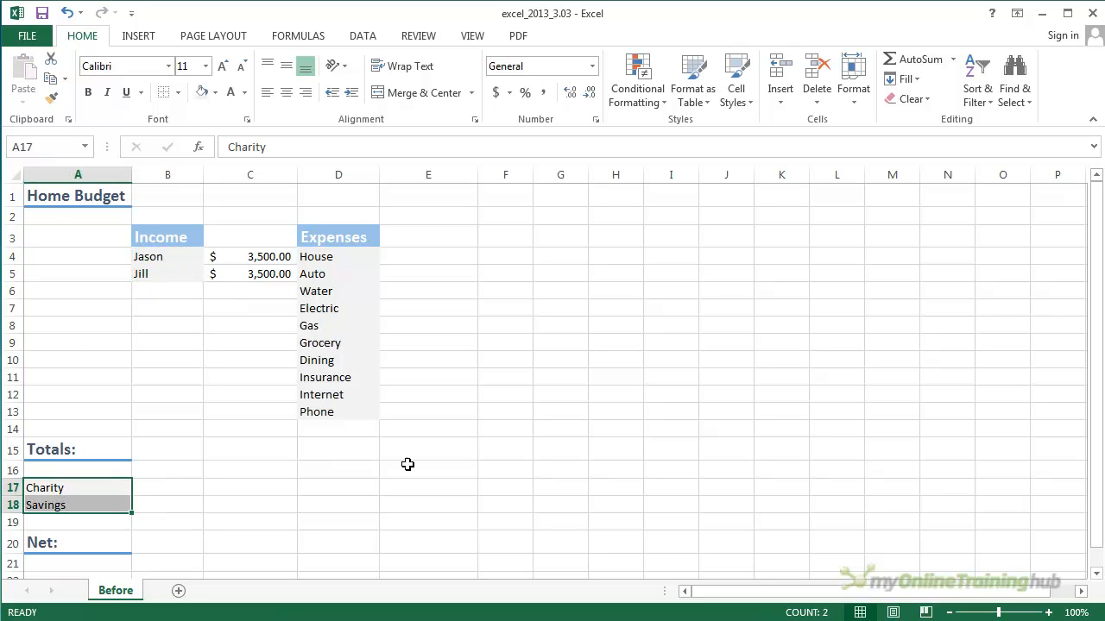
left_click(480, 469)
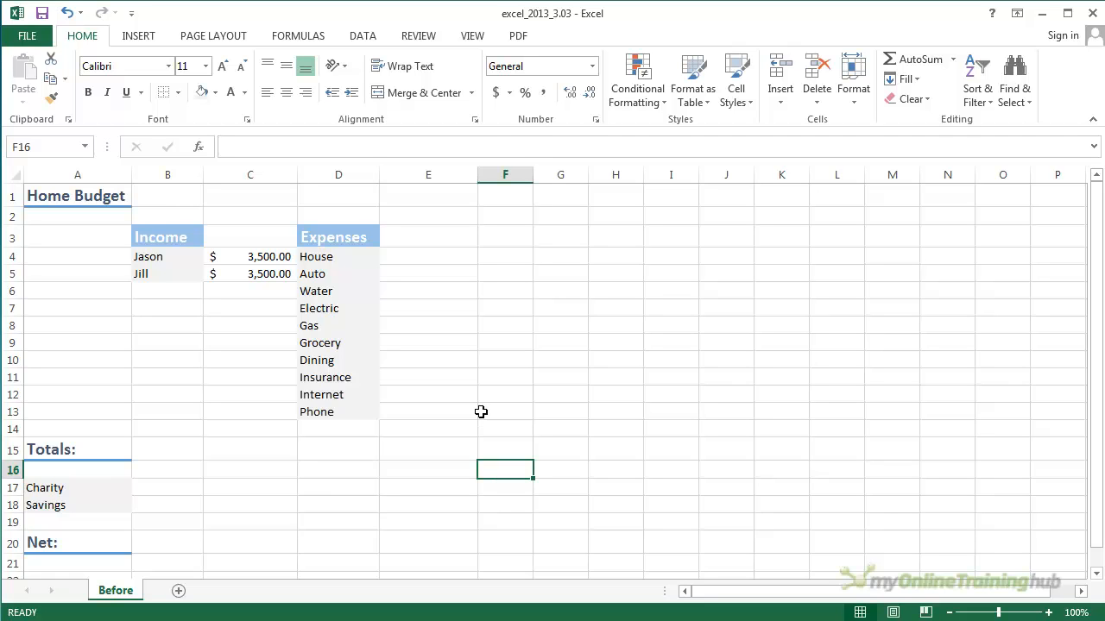